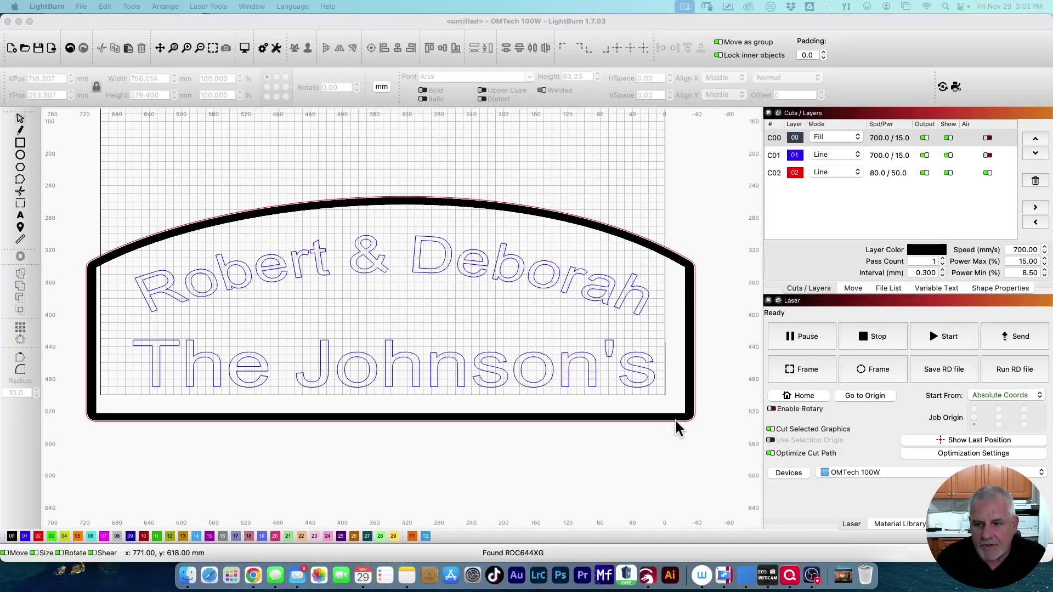
# Step: Rotate the whole sign 90° clockwise so it stands upright at 279.4 × 756.014 mm
pyautogui.click(636, 421)
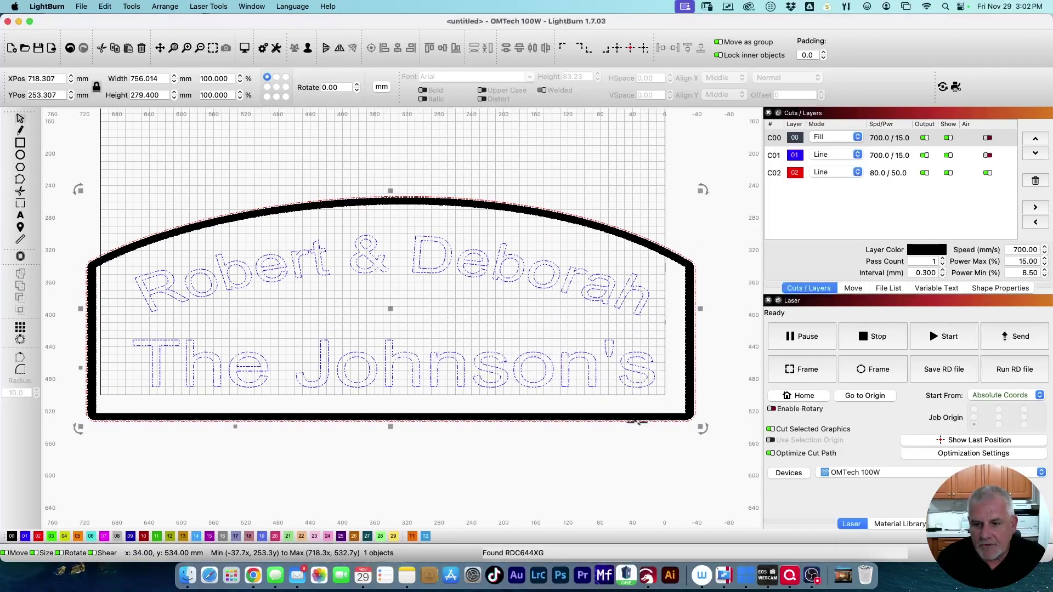
pyautogui.press('super+period')
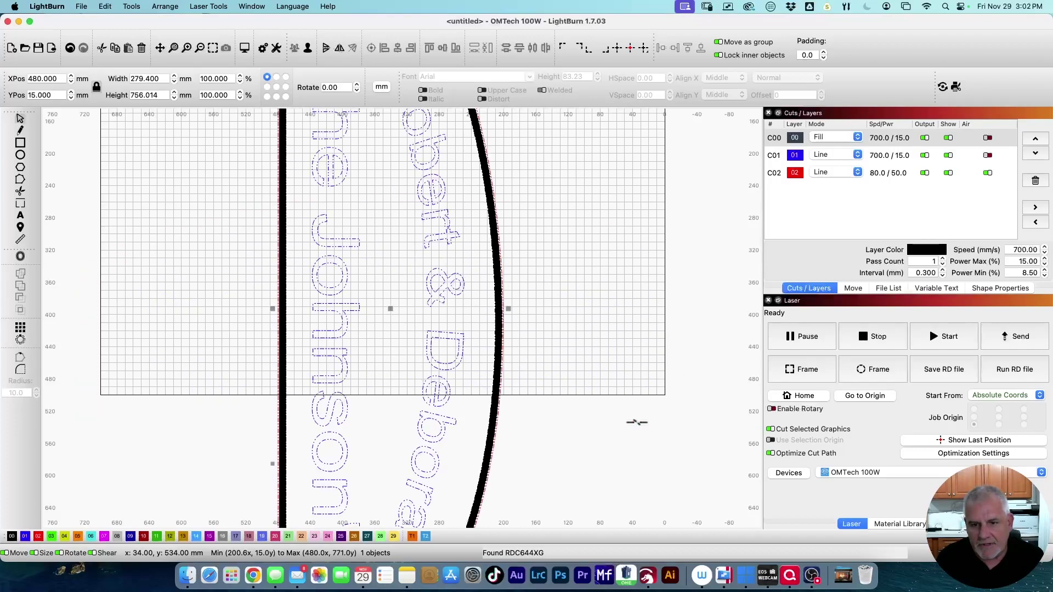
pyautogui.scroll(2, 560, 336)
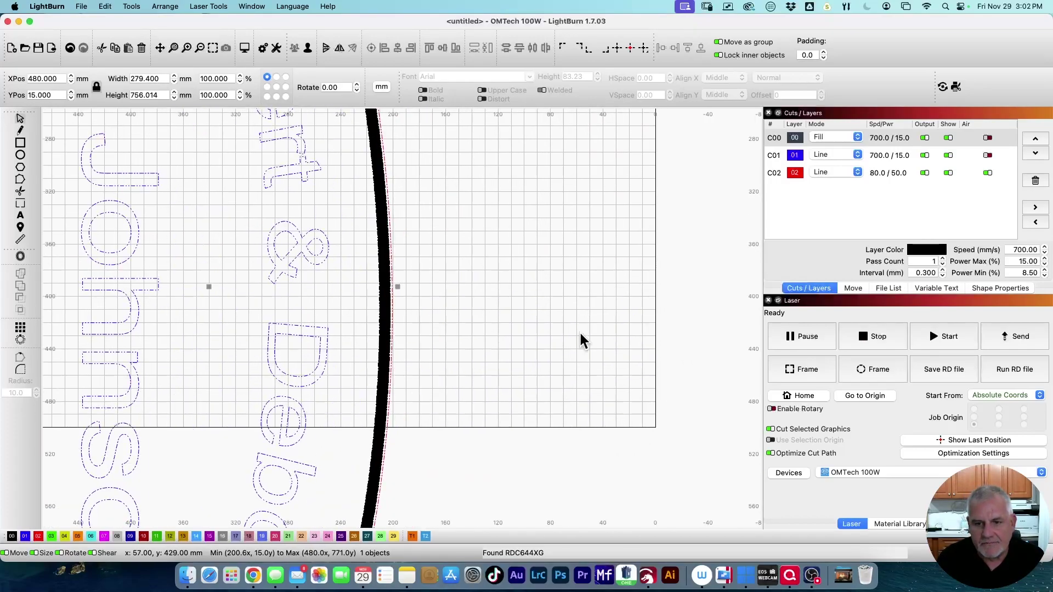
pyautogui.scroll(-4, 551, 326)
pyautogui.scroll(-1, 550, 323)
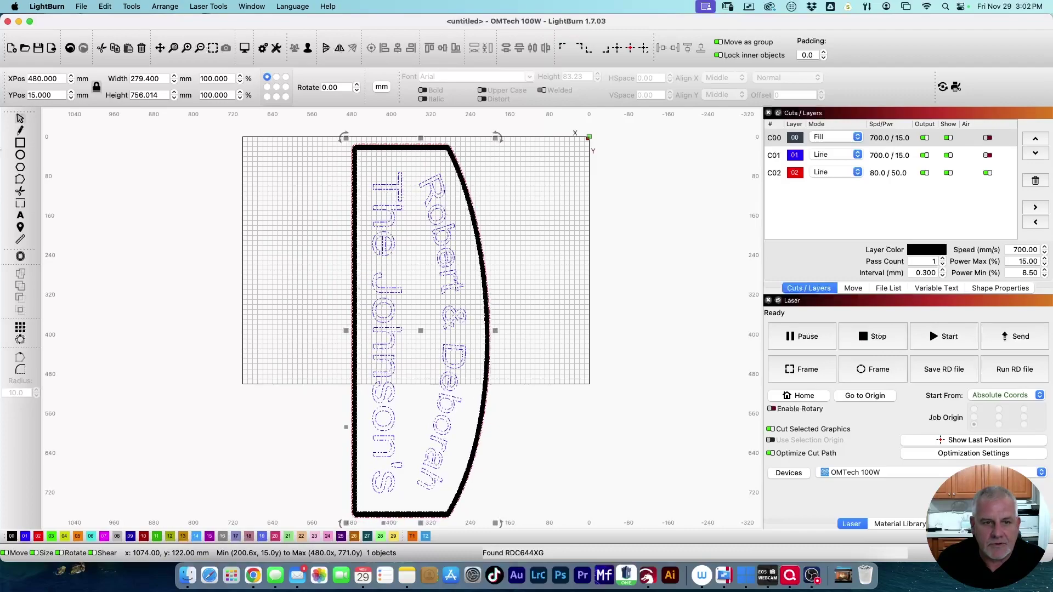
# Step: Draw a T1-layer rectangle over the sign's upper half and stretch it to about 457.5 mm tall
pyautogui.click(24, 142)
pyautogui.moveTo(272, 126); pyautogui.dragTo(531, 344)
pyautogui.click(412, 536)
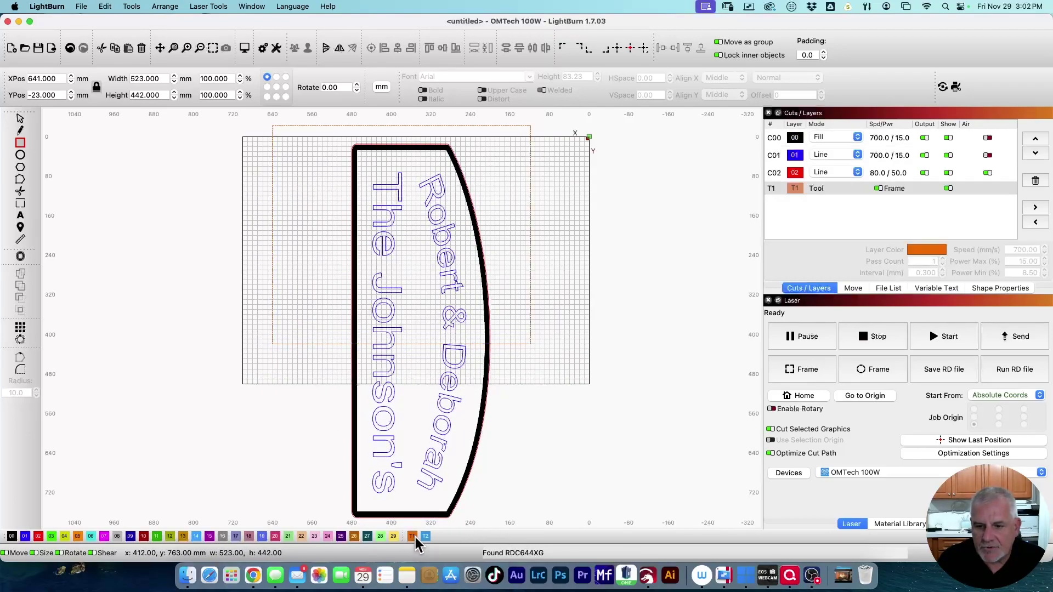
pyautogui.click(20, 122)
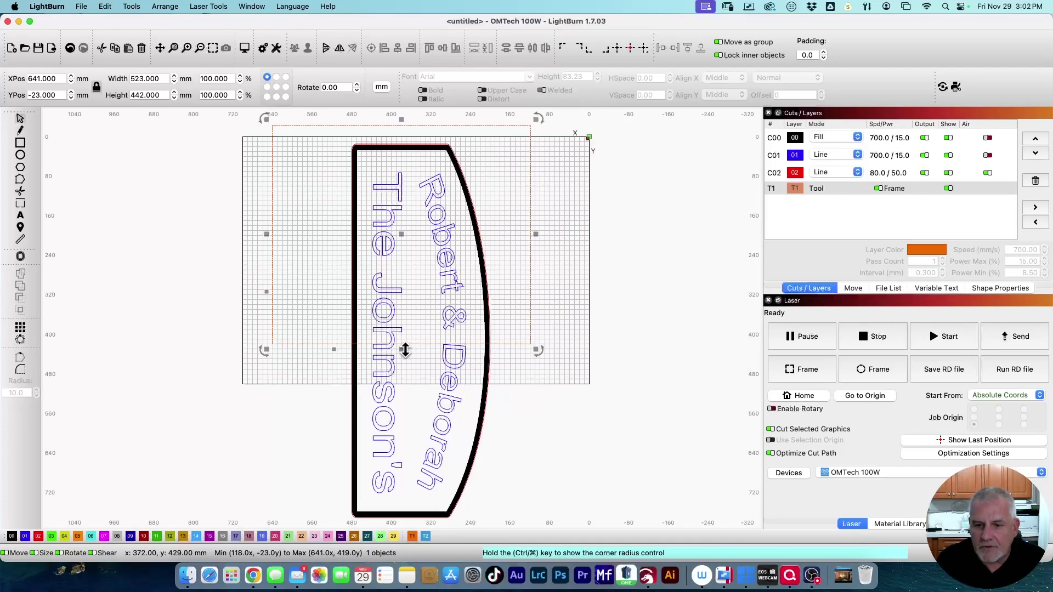
pyautogui.moveTo(405, 350); pyautogui.dragTo(402, 346)
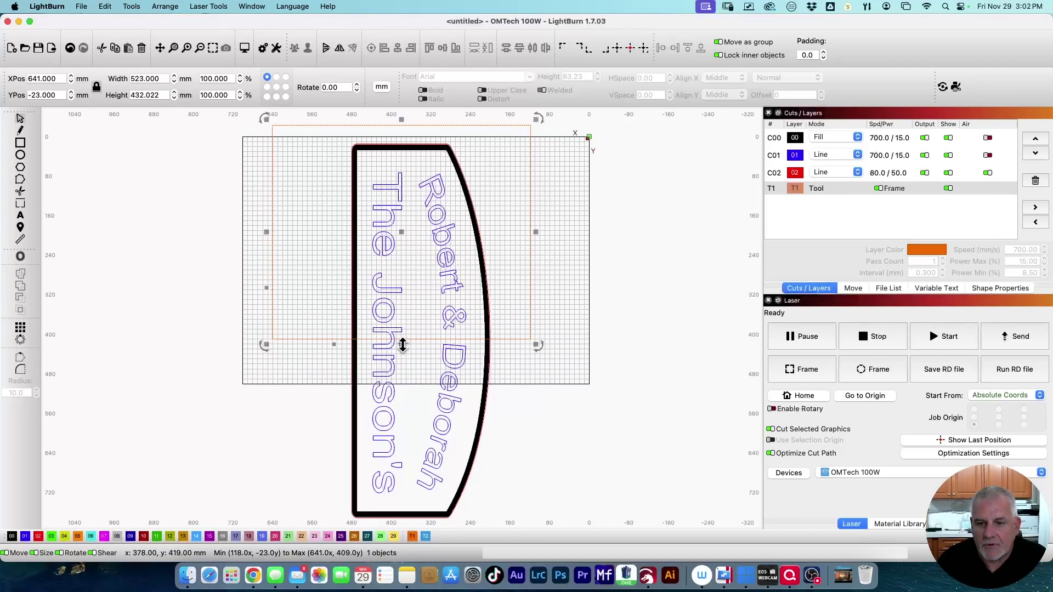
pyautogui.moveTo(402, 344); pyautogui.dragTo(404, 358)
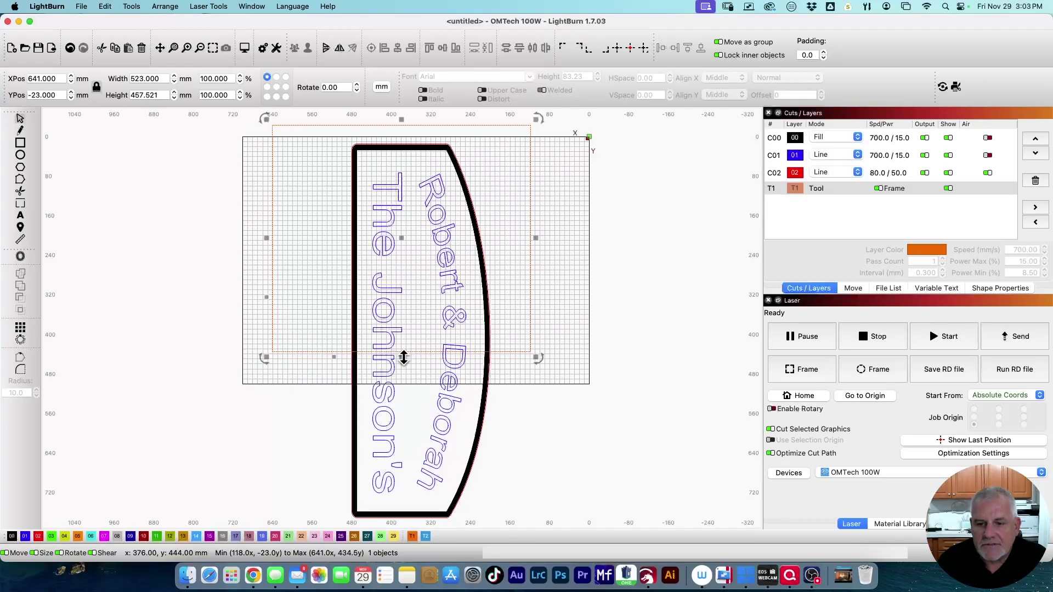
# Step: Convert the tool rectangle to a path and nudge its bottom-right nodes up to form a step
pyautogui.rightClick(412, 353)
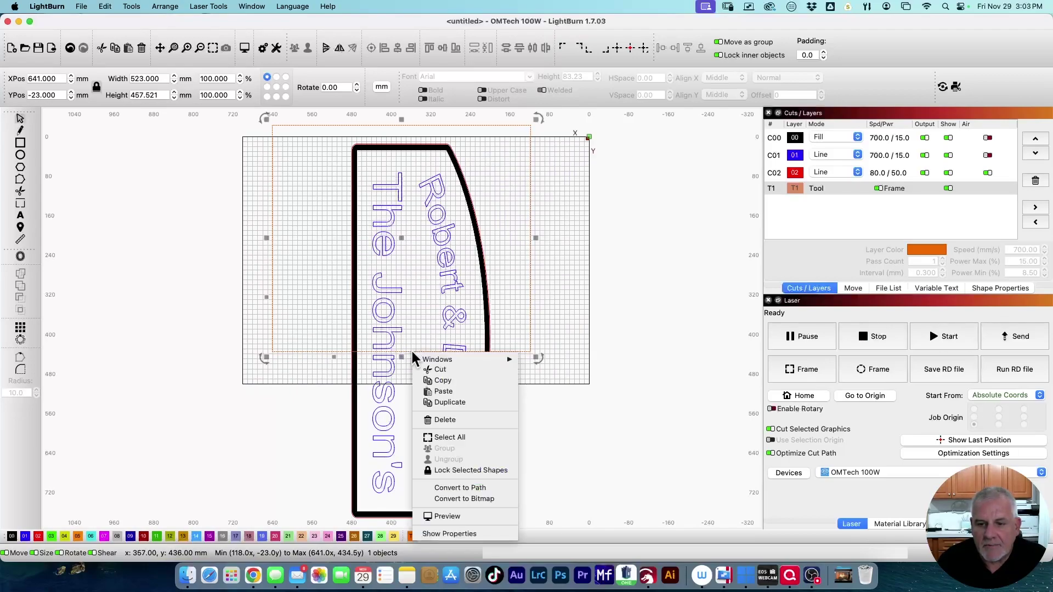
pyautogui.click(445, 490)
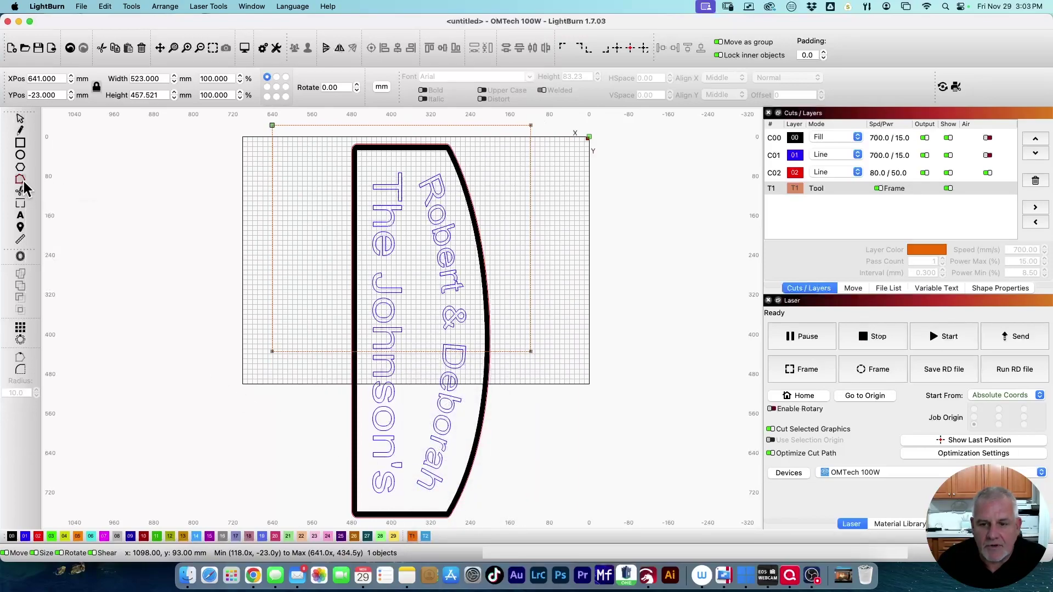
pyautogui.click(22, 181)
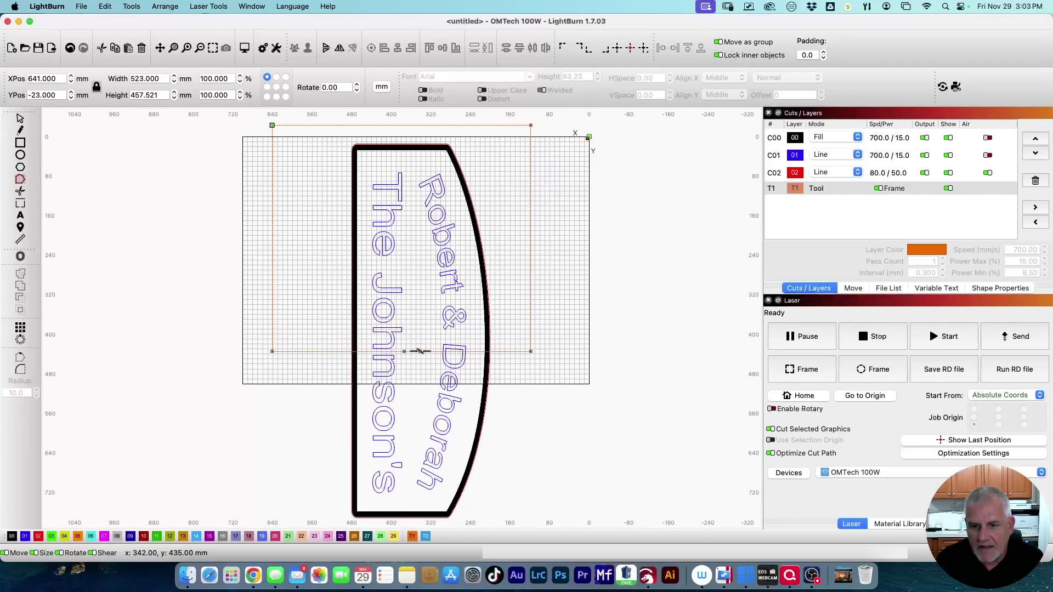
pyautogui.moveTo(419, 340); pyautogui.dragTo(521, 363)
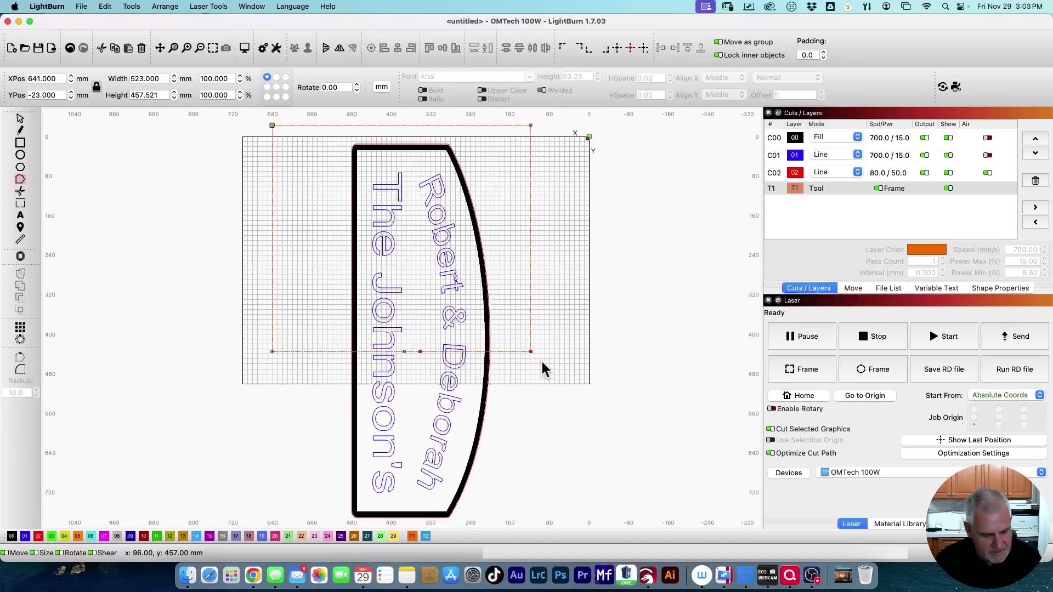
pyautogui.press('Up')
pyautogui.press('Up')
pyautogui.press('Up')
pyautogui.press('Up')
pyautogui.press('Up')
pyautogui.press('Up')
pyautogui.press('Up')
pyautogui.press('Up')
pyautogui.press('Up')
pyautogui.press('Up')
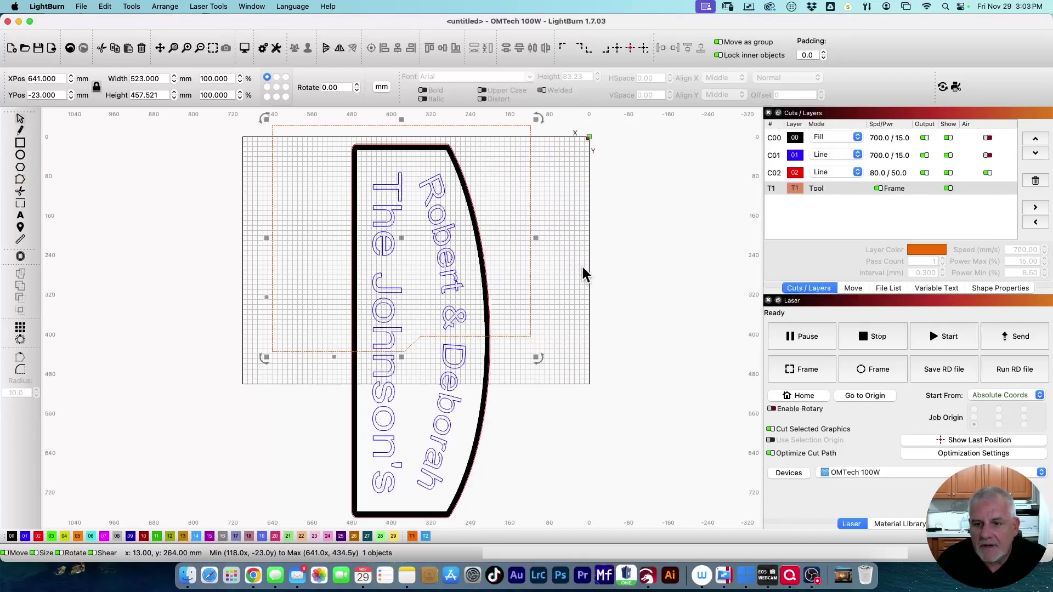
# Step: Cut the sign with the tool rectangle via Tools > Cut Shapes, test-drag the lower half, then undo
pyautogui.click(440, 222)
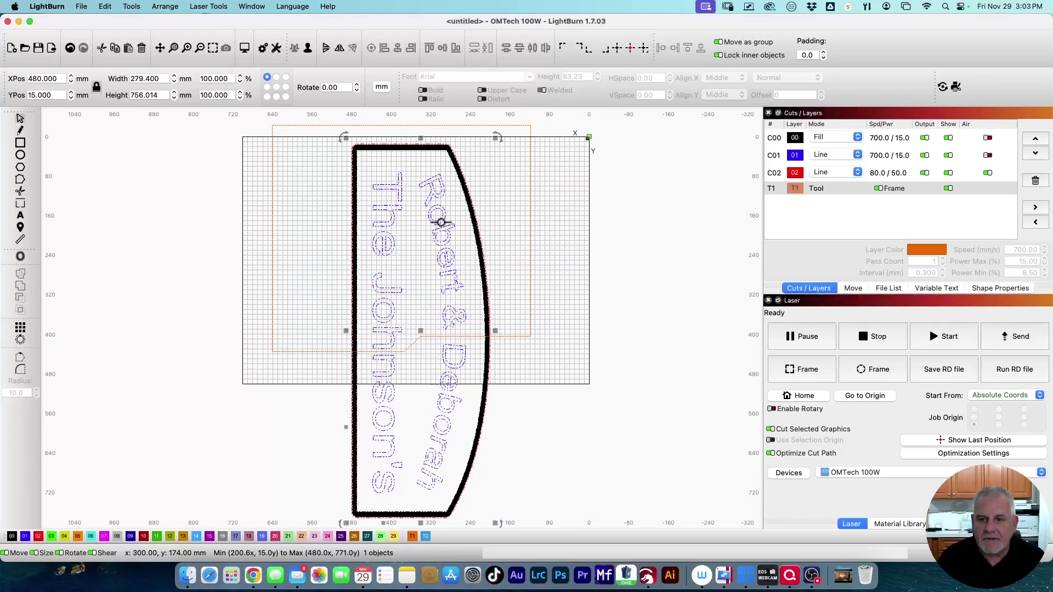
pyautogui.keyDown('shift'); pyautogui.click(273, 311); pyautogui.keyUp('shift')
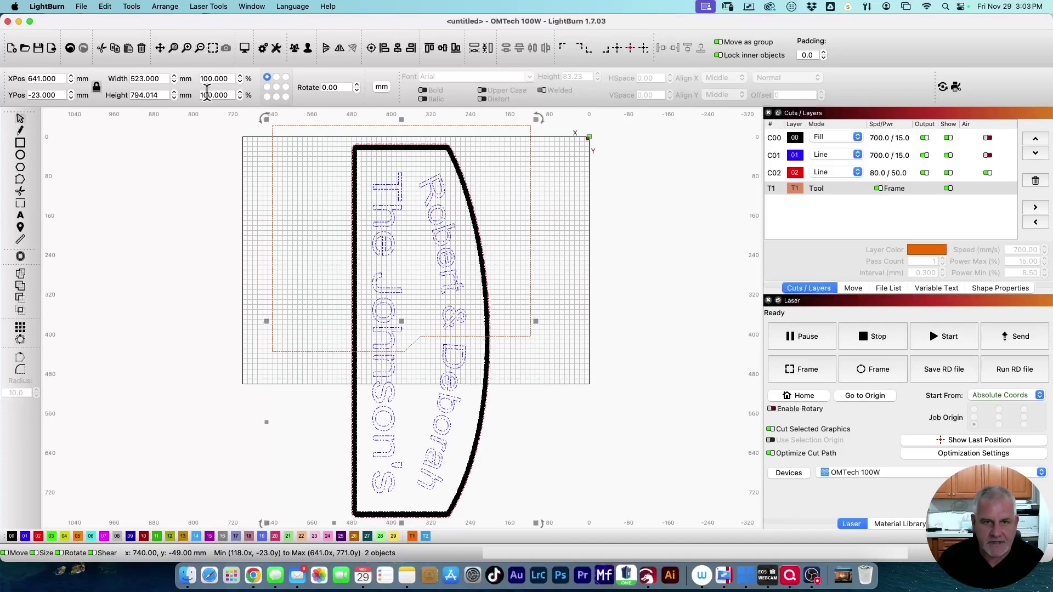
pyautogui.click(128, 6)
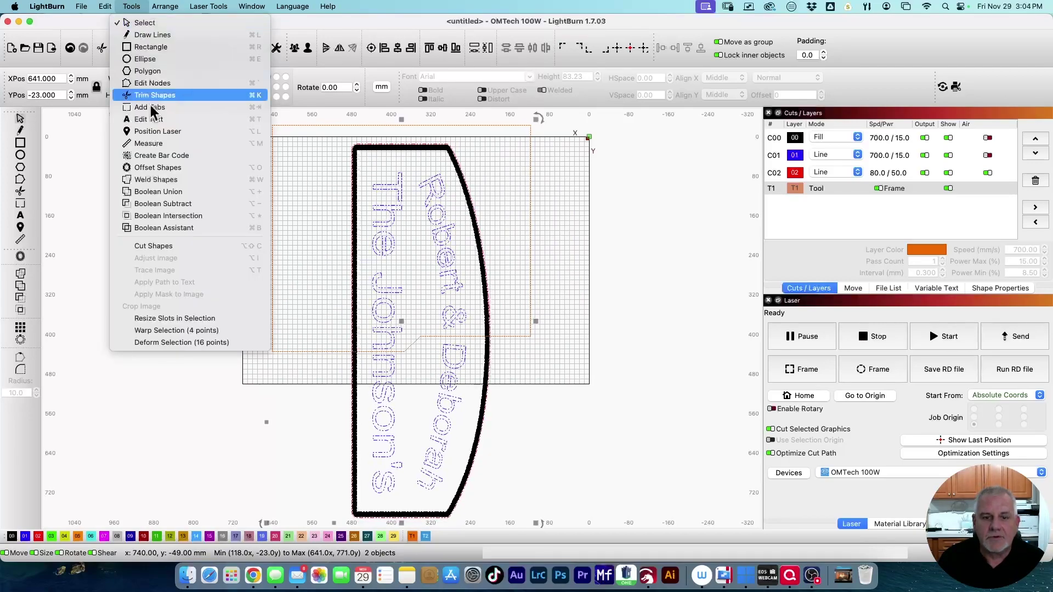
pyautogui.click(176, 244)
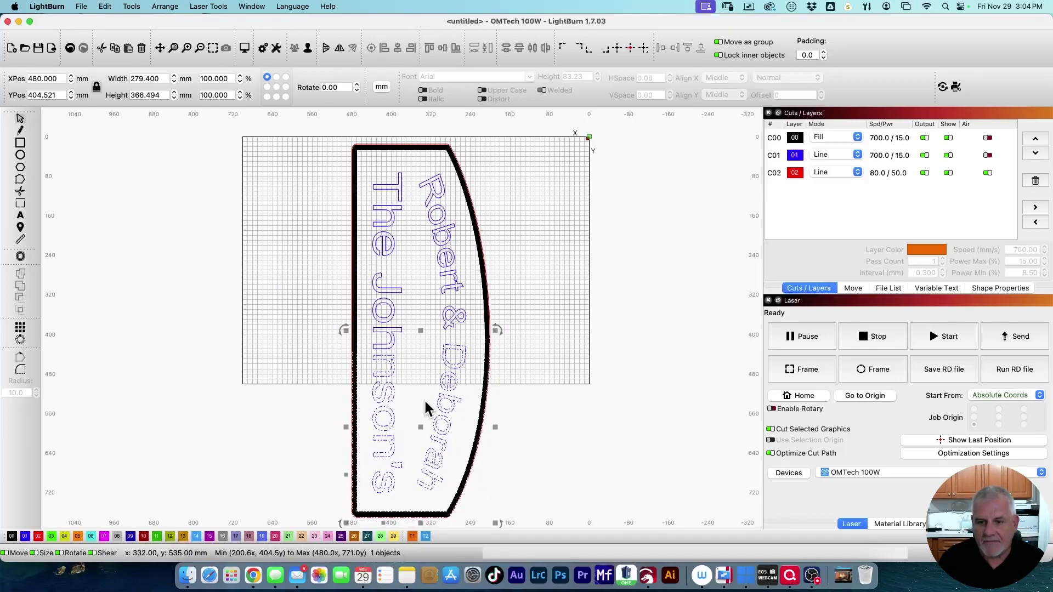
pyautogui.moveTo(421, 436); pyautogui.dragTo(432, 458)
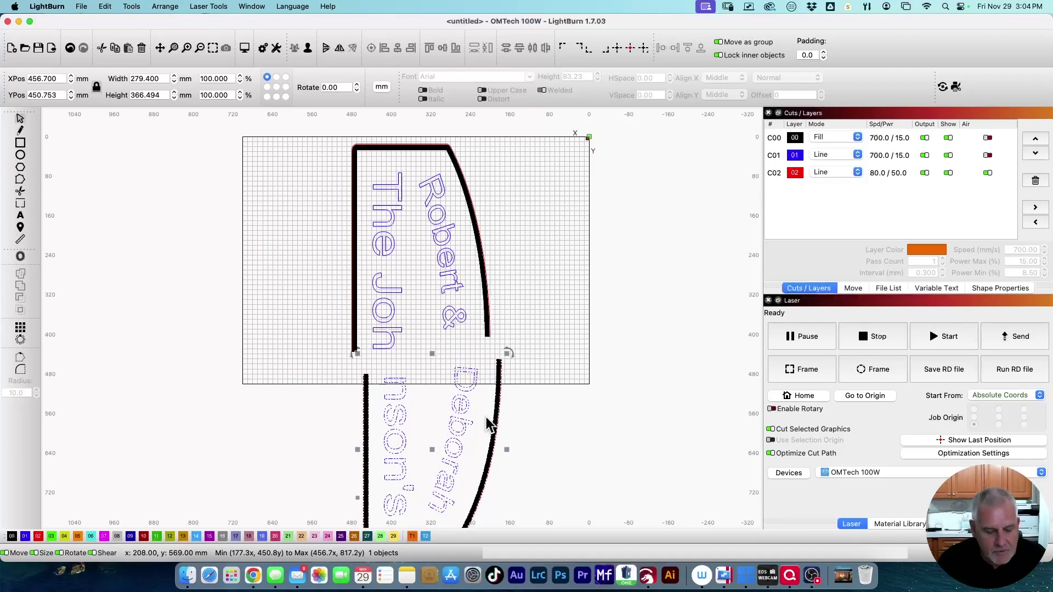
pyautogui.press('super+z')
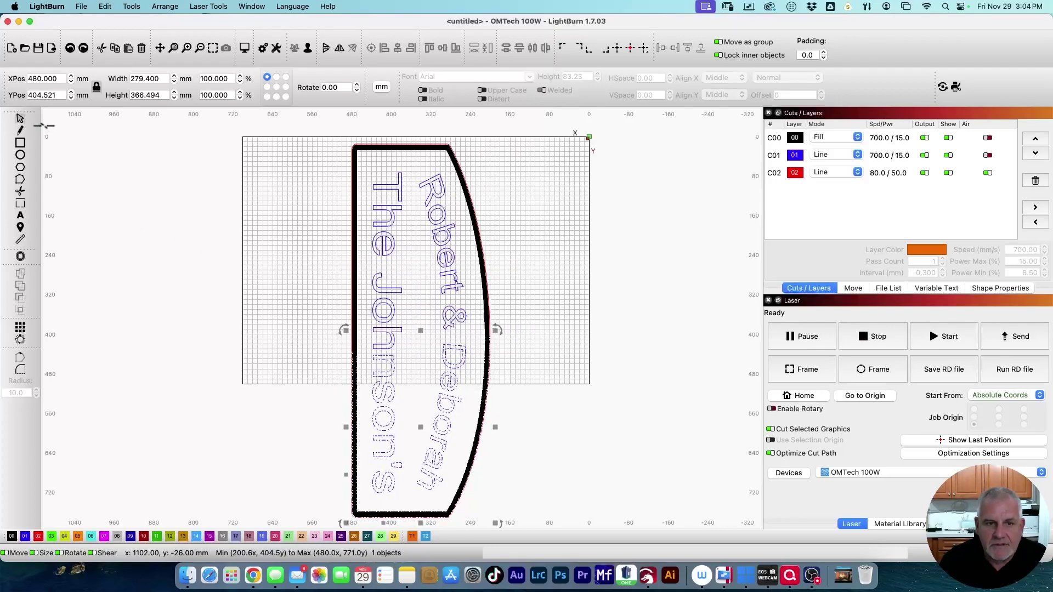
# Step: Draw a circle left of the sign on the Tool layer and set its width to 6 mm
pyautogui.click(20, 155)
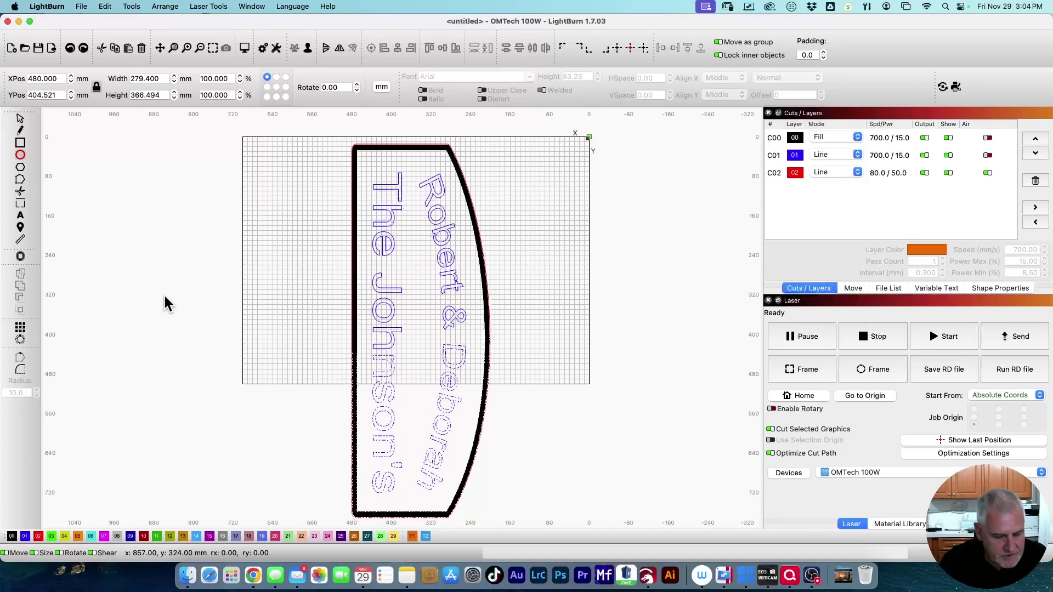
pyautogui.scroll(3, 164, 296)
pyautogui.moveTo(216, 307); pyautogui.dragTo(230, 325)
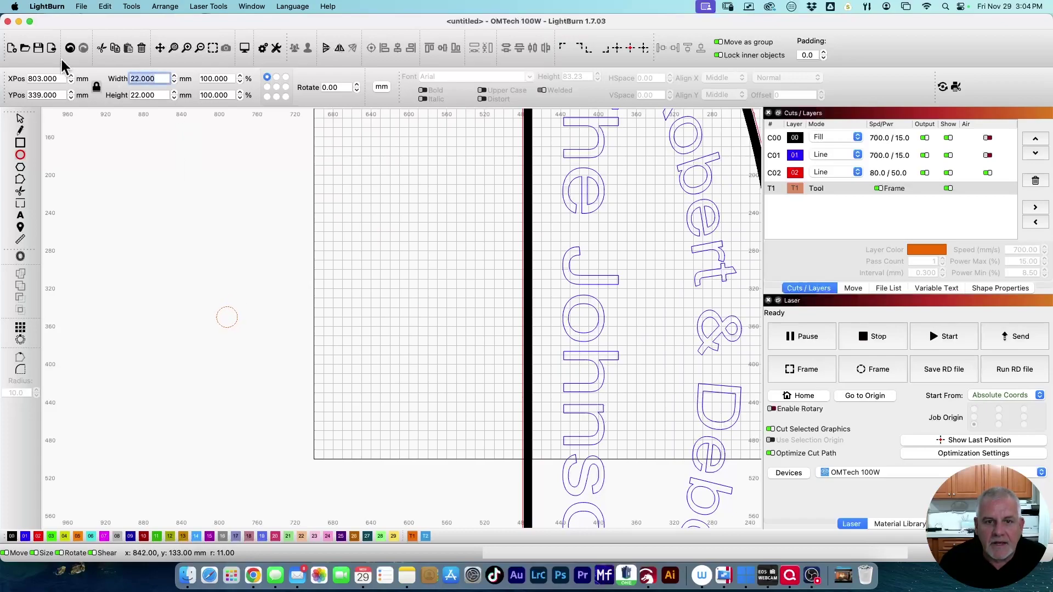
pyautogui.write('6')
pyautogui.press('Return')
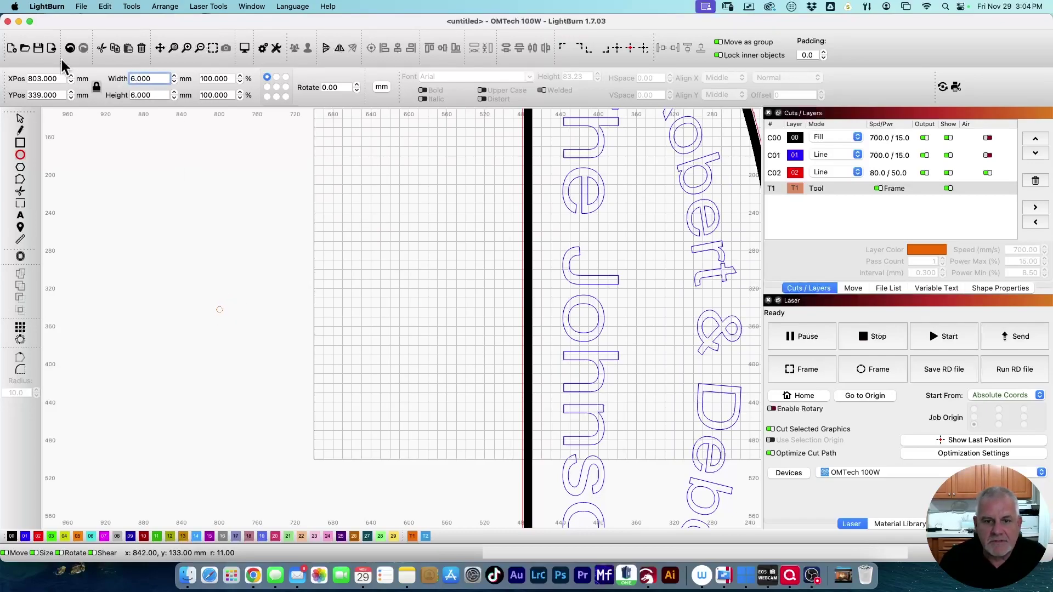
pyautogui.scroll(4, 257, 310)
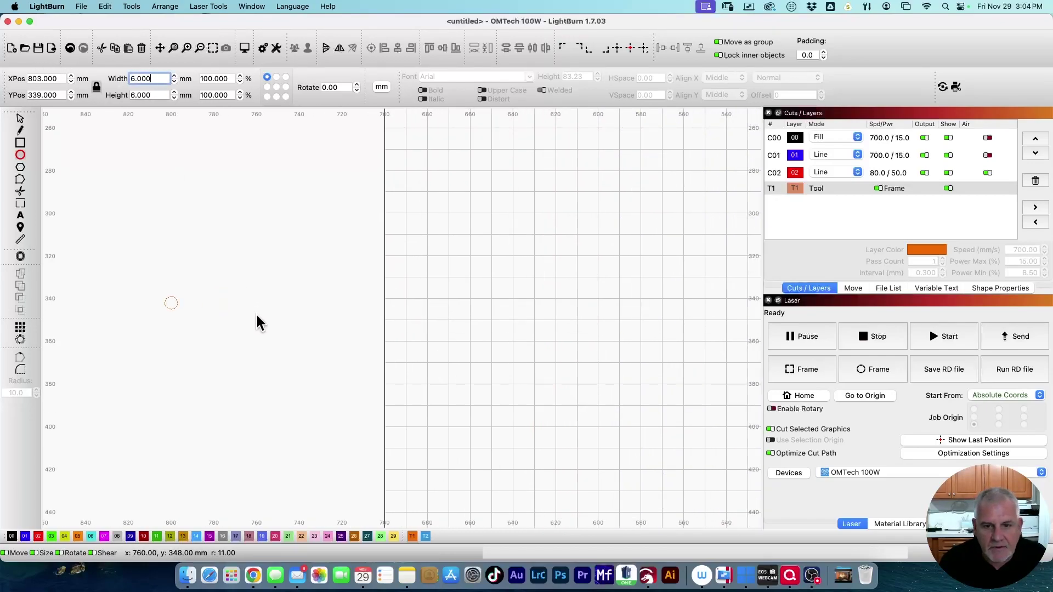
pyautogui.click(24, 129)
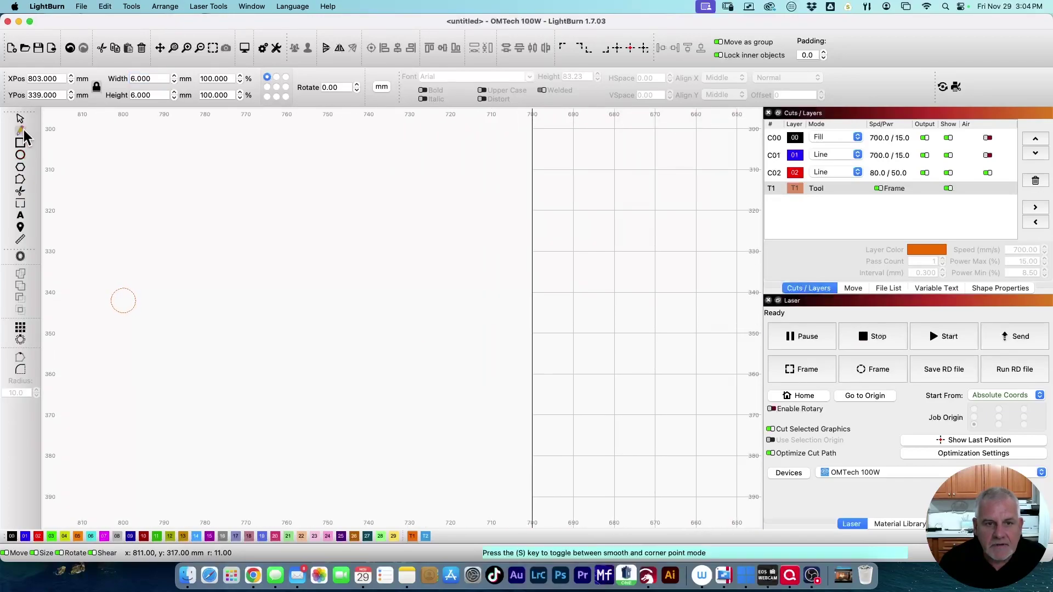
pyautogui.click(110, 301)
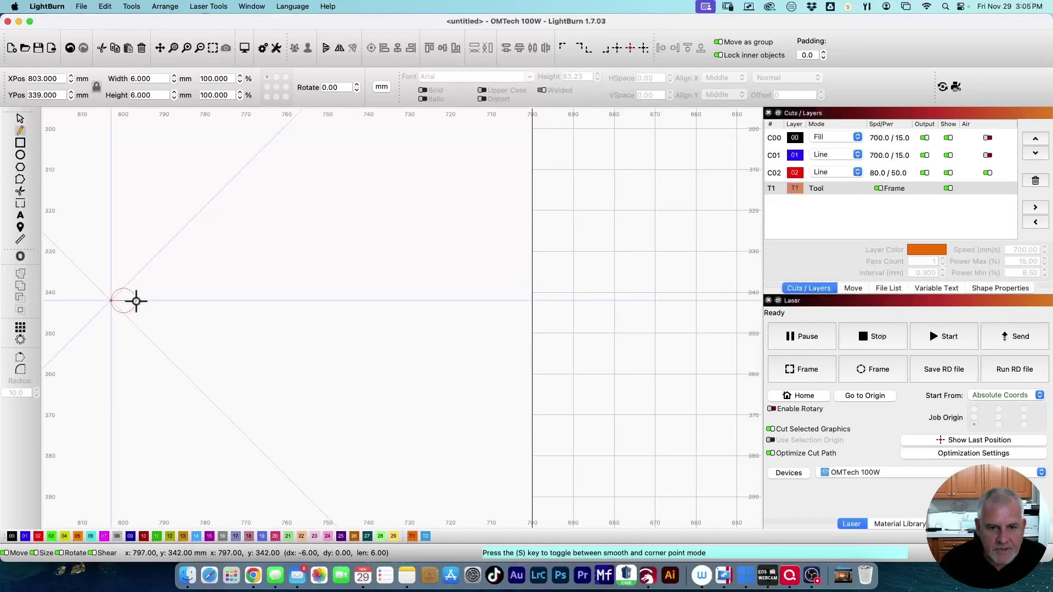
pyautogui.click(136, 300)
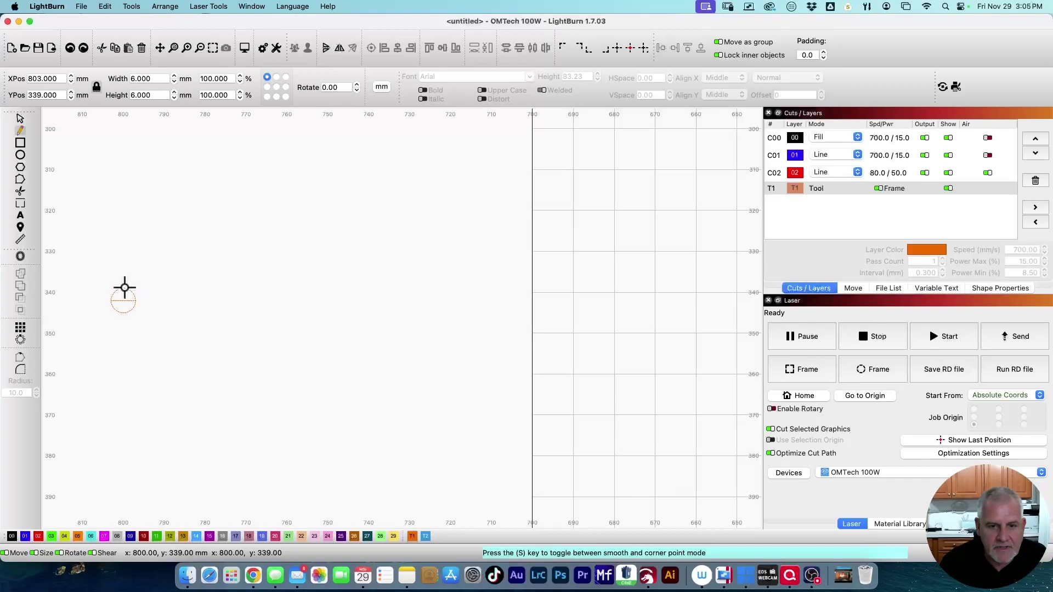
pyautogui.click(123, 288)
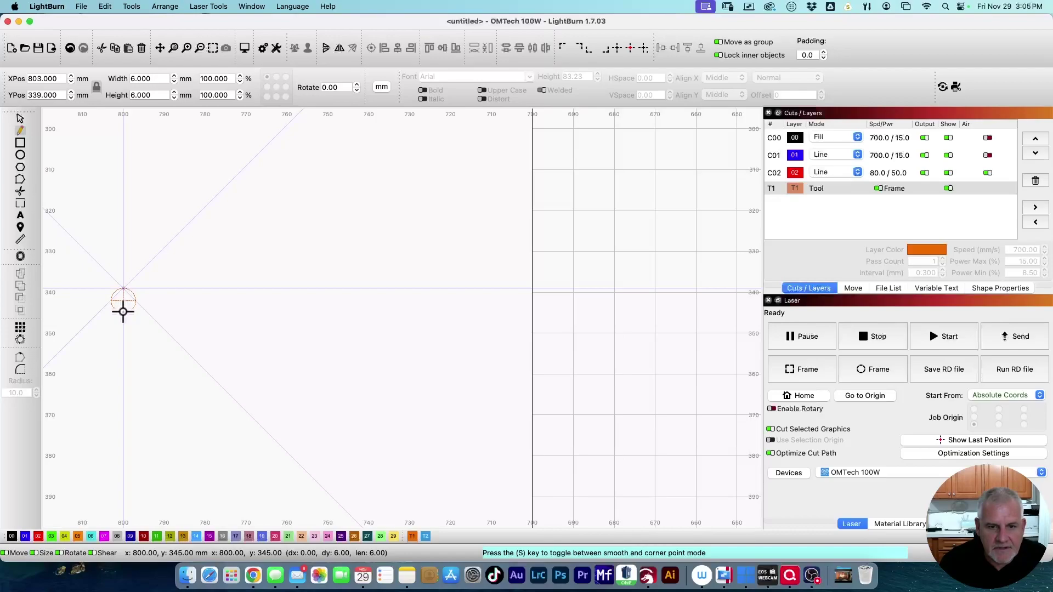
pyautogui.press('Escape')
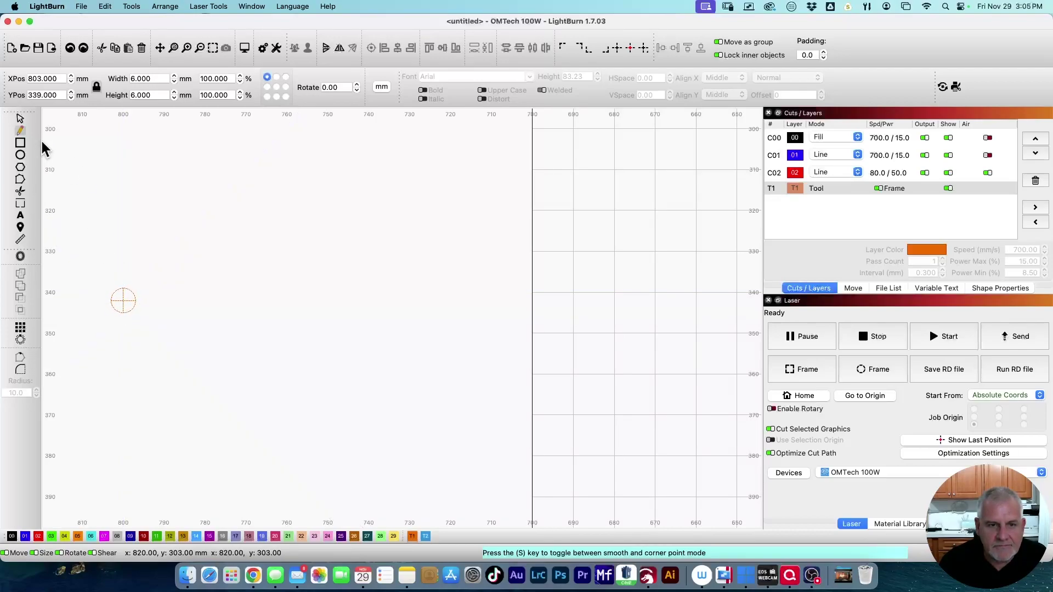
pyautogui.click(20, 119)
pyautogui.click(206, 349)
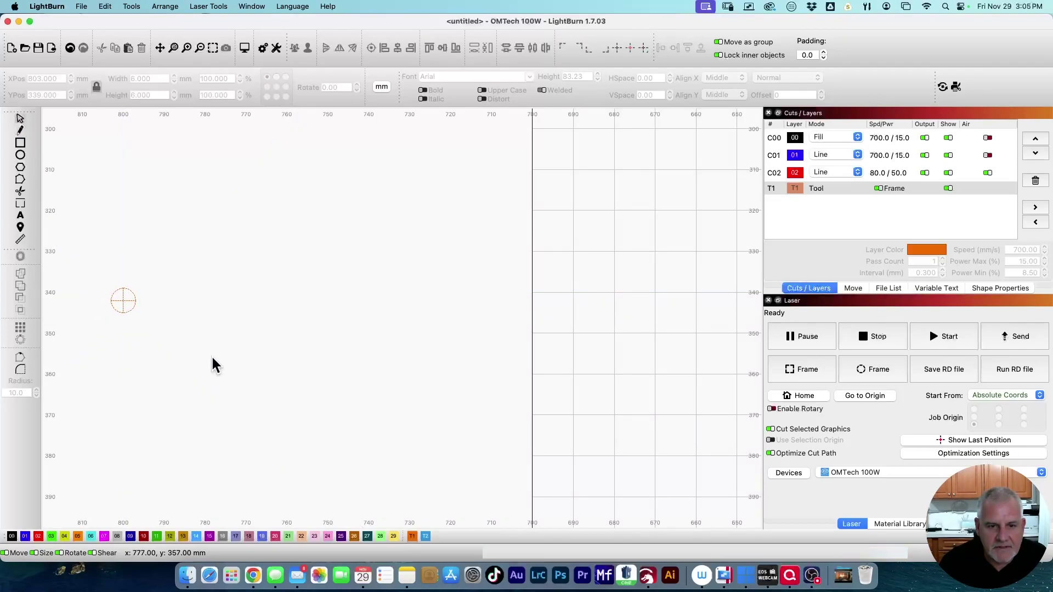
# Step: Group the target's three parts, assign the group to layer 05, and drag it toward the sign
pyautogui.moveTo(97, 249); pyautogui.dragTo(163, 333)
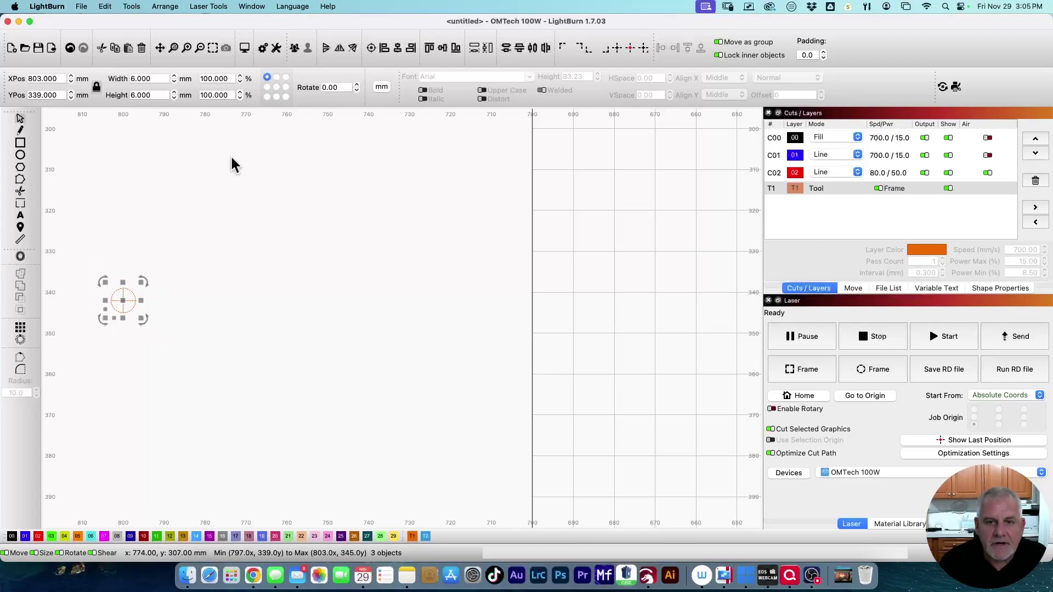
pyautogui.click(295, 50)
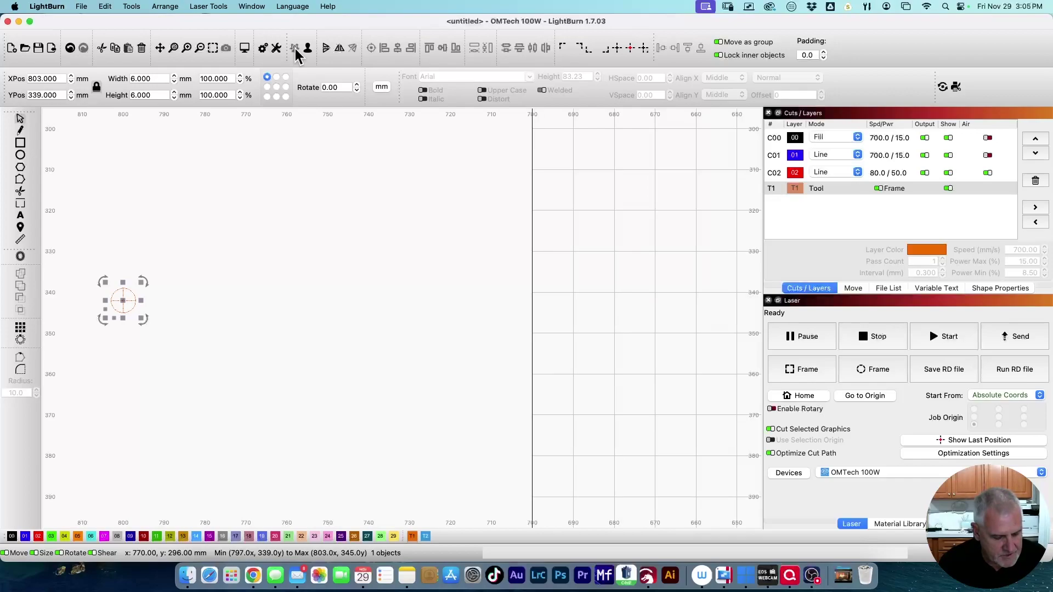
pyautogui.press('super+u')
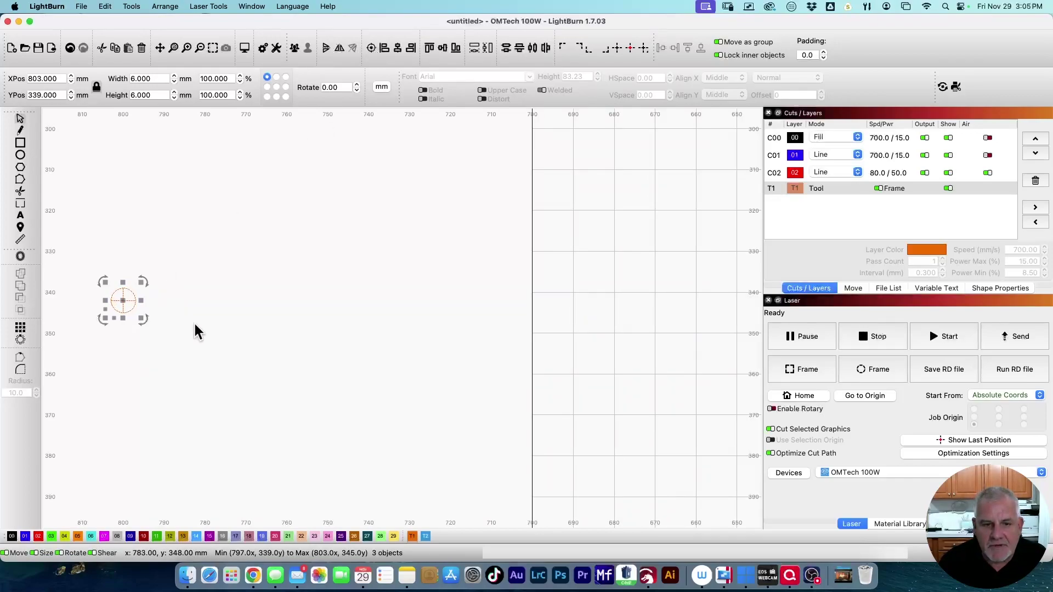
pyautogui.click(296, 50)
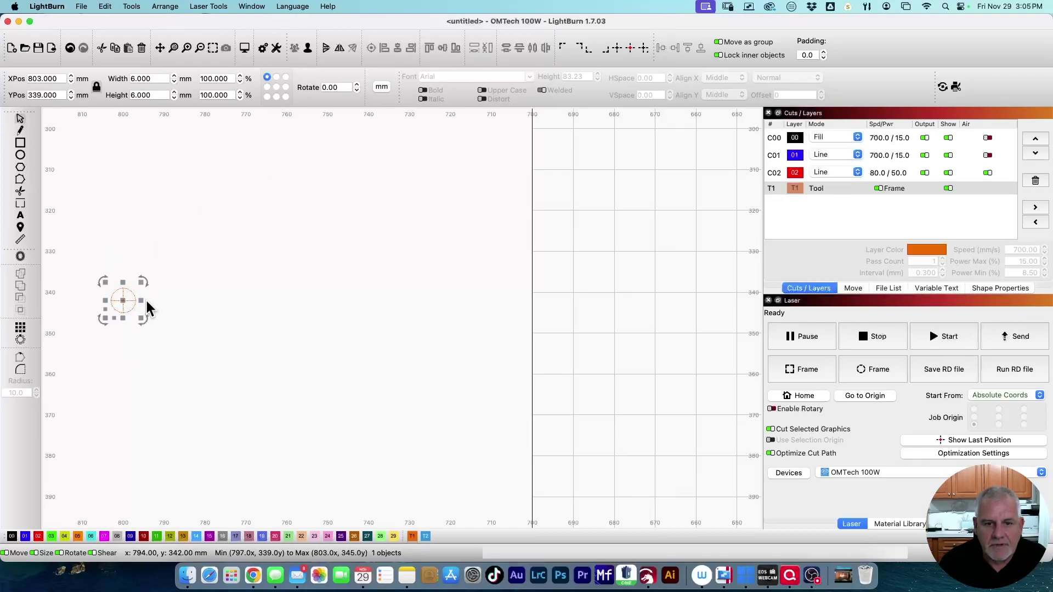
pyautogui.click(78, 536)
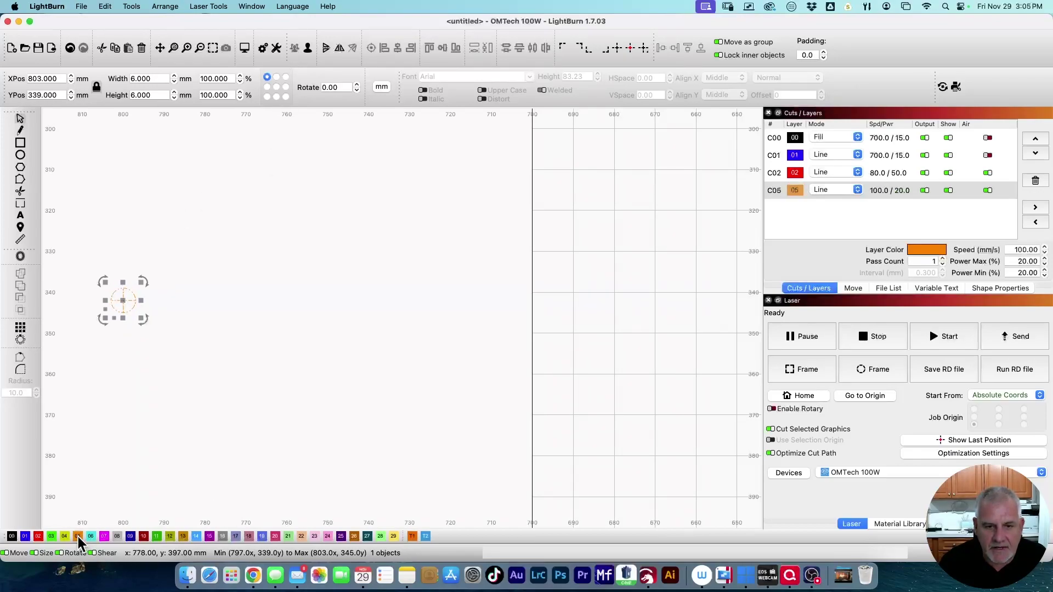
pyautogui.moveTo(124, 300); pyautogui.dragTo(406, 399)
pyautogui.scroll(-3, 732, 340)
# Step: Position the registration target against the sign's left black border
pyautogui.scroll(-2, 357, 359)
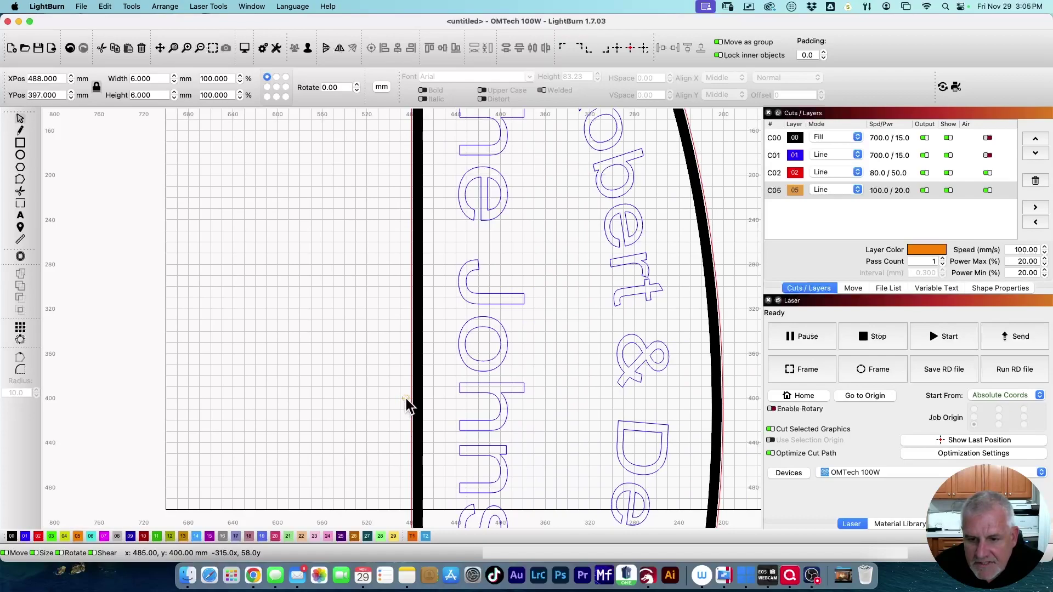
pyautogui.scroll(8, 405, 398)
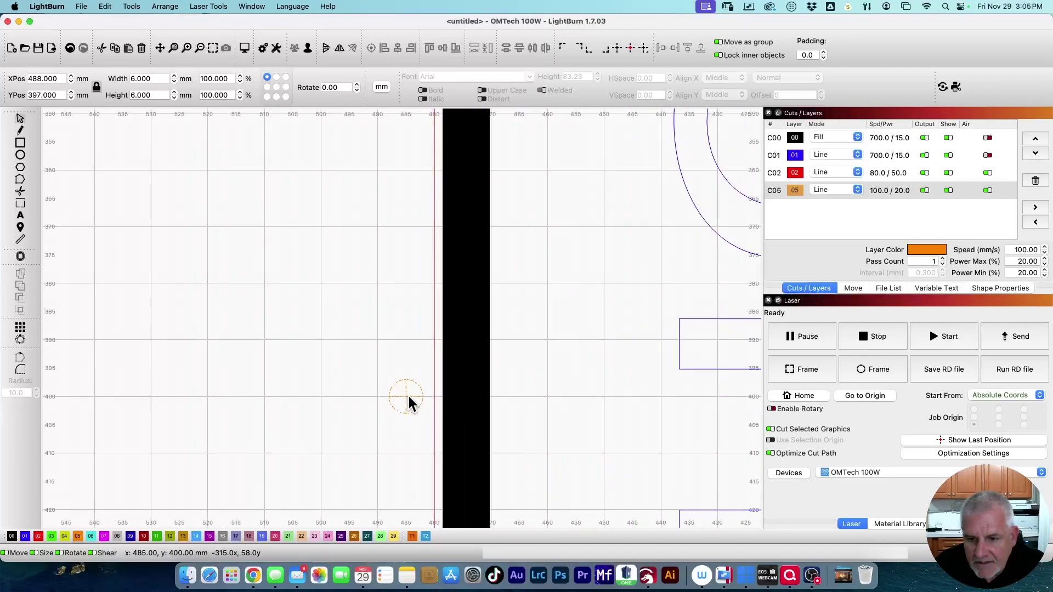
pyautogui.moveTo(409, 397); pyautogui.dragTo(412, 391)
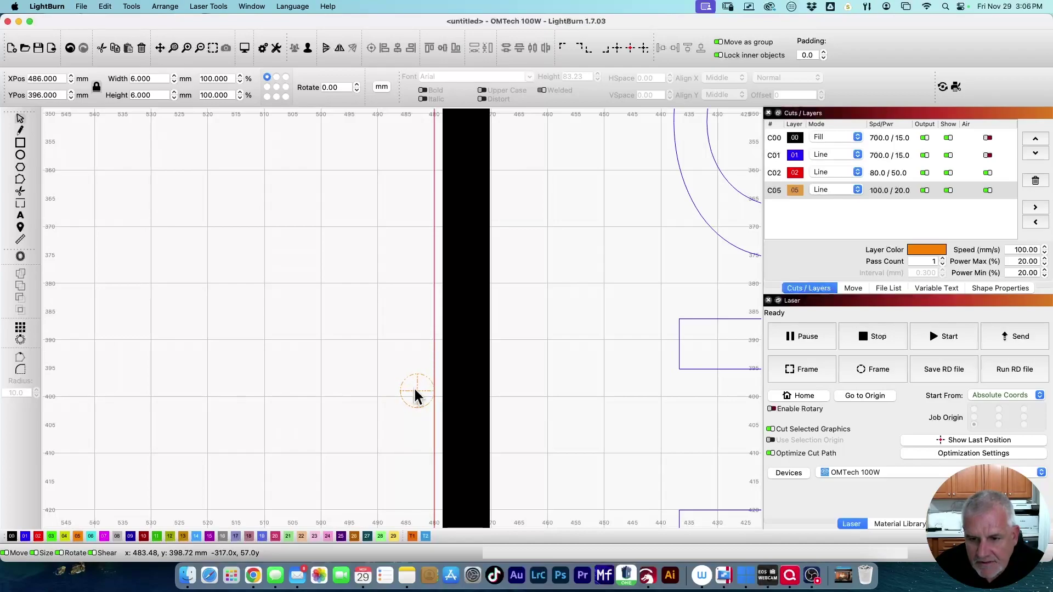
# Step: Alt-drag a copy of the target against the right curved black border
pyautogui.click(414, 391)
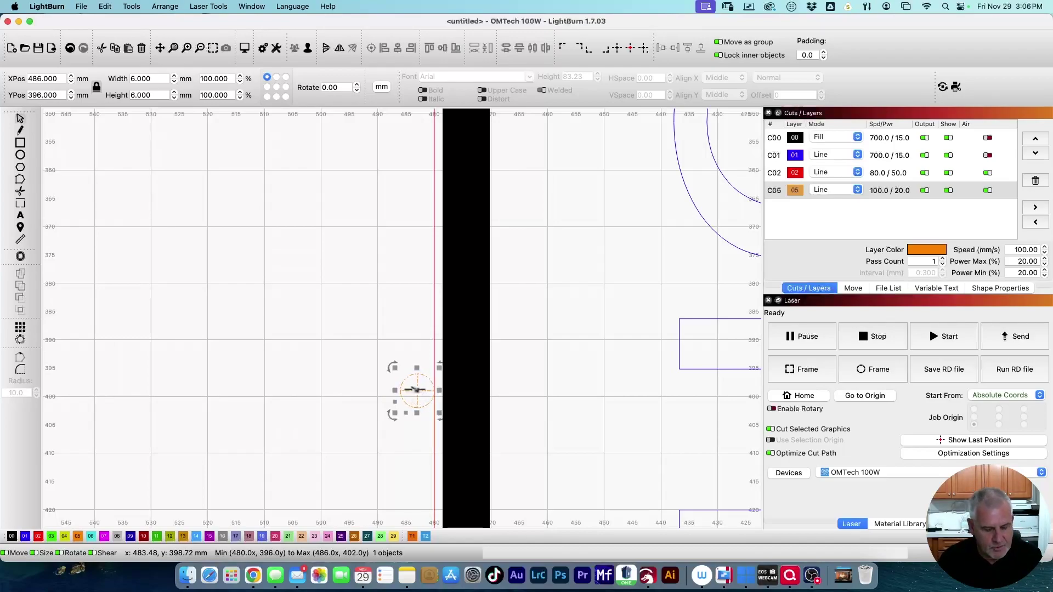
pyautogui.moveTo(415, 390); pyautogui.dragTo(617, 384)
pyautogui.click(619, 455)
pyautogui.scroll(-2, 631, 434)
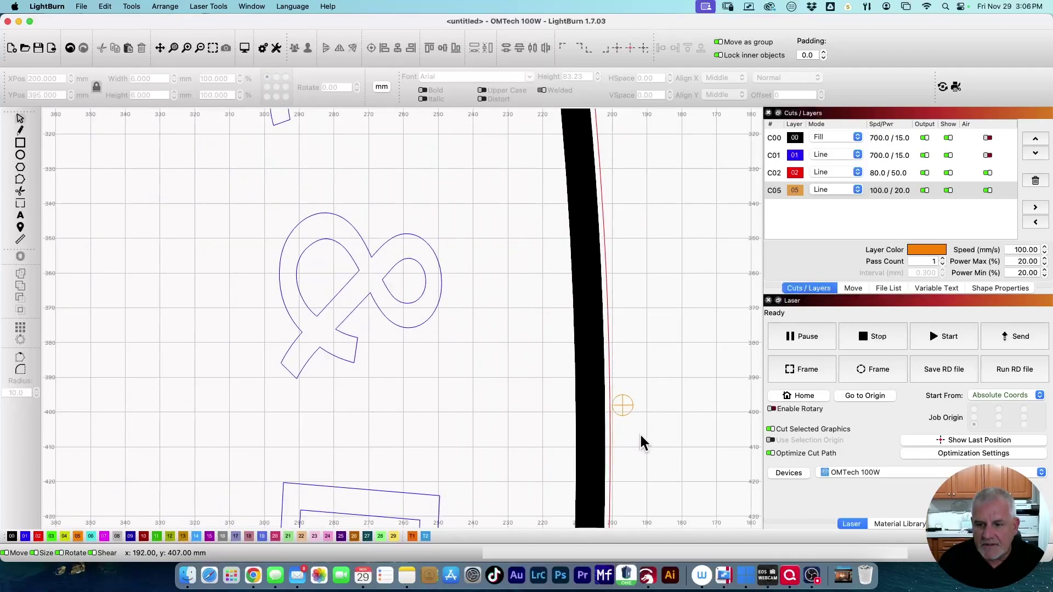
pyautogui.scroll(-5, 640, 437)
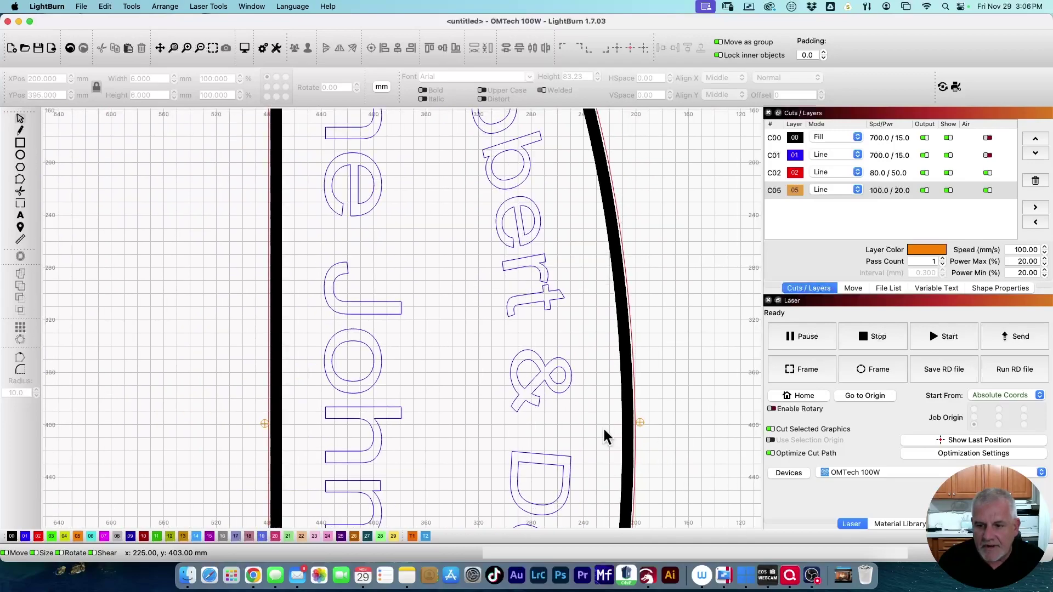
# Step: Reorder layers to C05, C01, C00, C02 and select both registration targets on C05
pyautogui.scroll(-3, 603, 430)
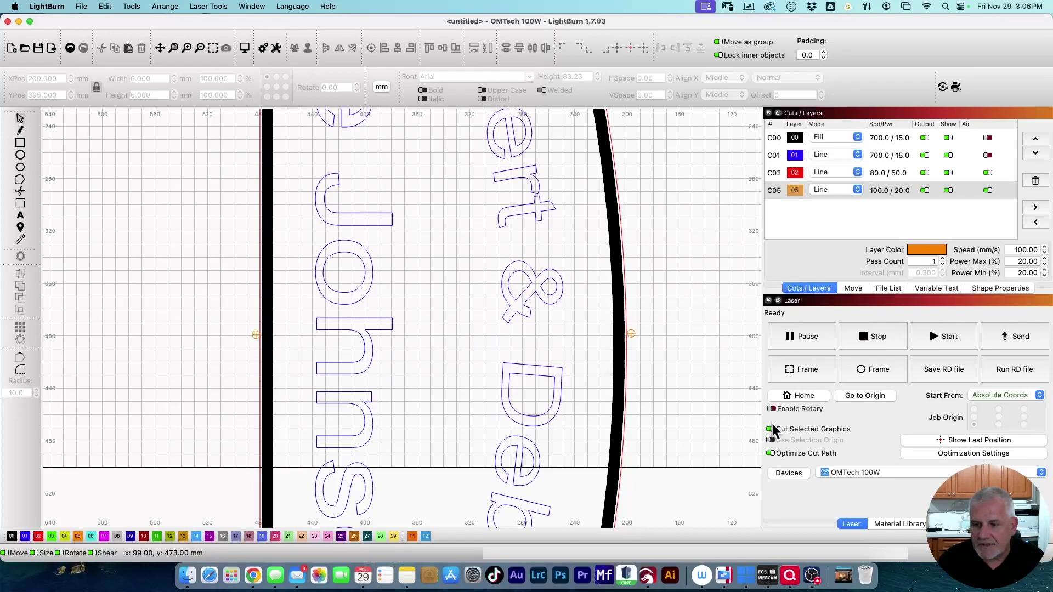
pyautogui.moveTo(770, 198); pyautogui.dragTo(773, 175)
pyautogui.click(785, 190)
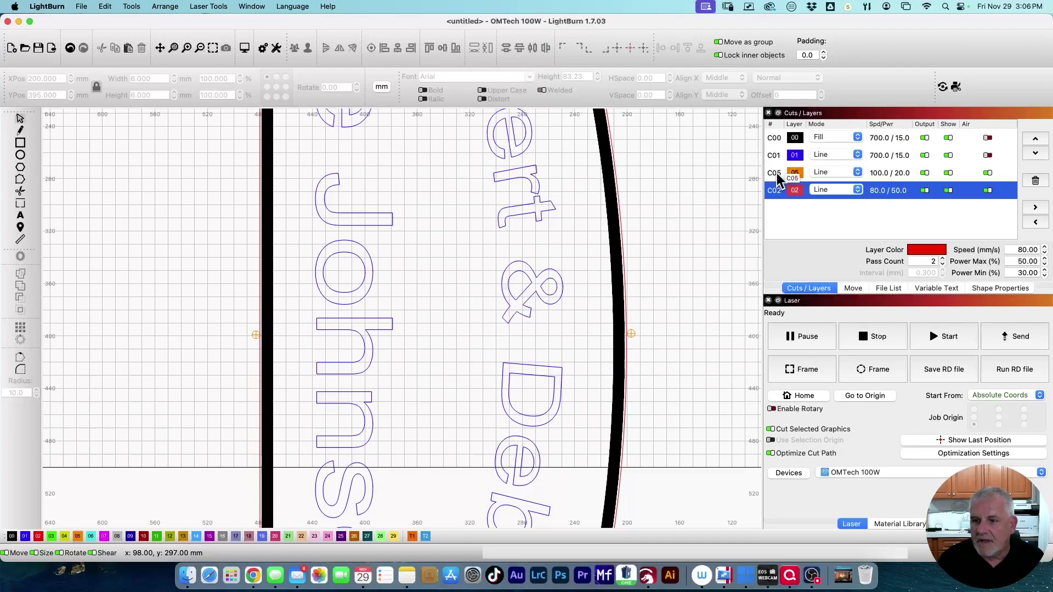
pyautogui.moveTo(777, 178); pyautogui.dragTo(774, 140)
pyautogui.click(791, 191)
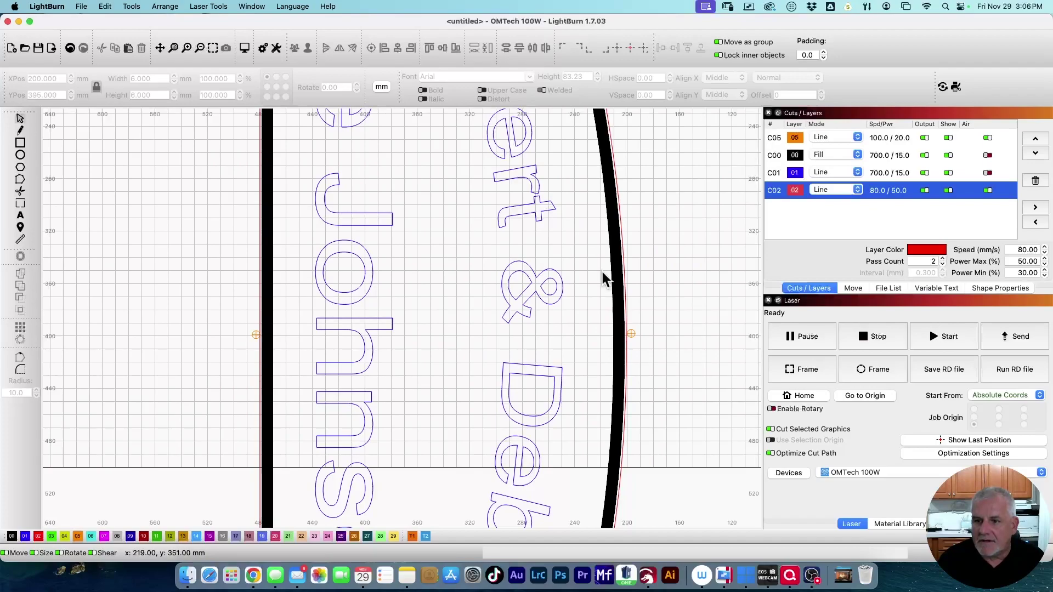
pyautogui.moveTo(774, 158); pyautogui.dragTo(776, 189)
pyautogui.click(780, 161)
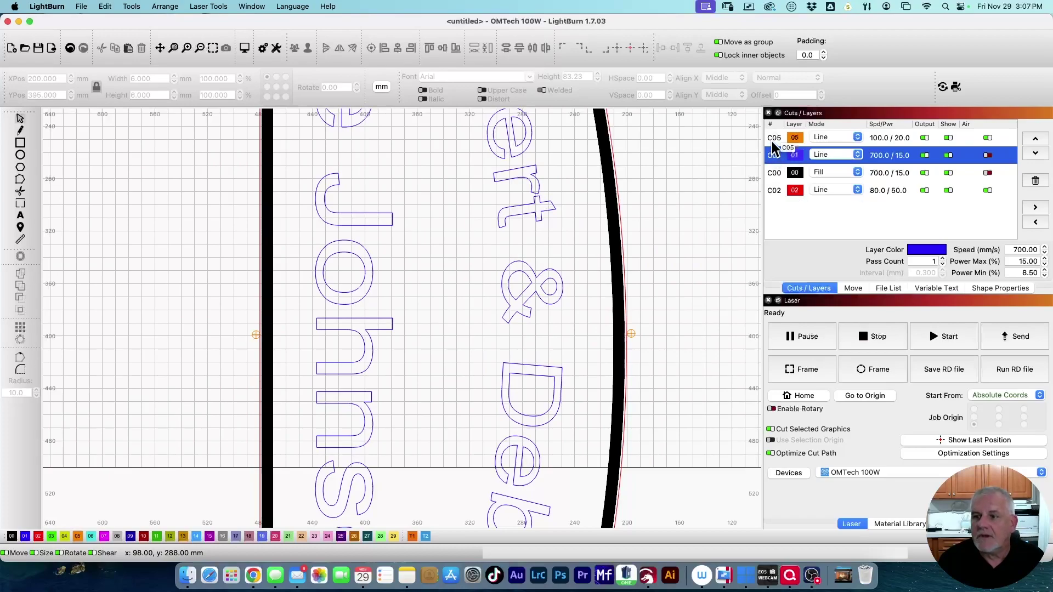
pyautogui.click(775, 144)
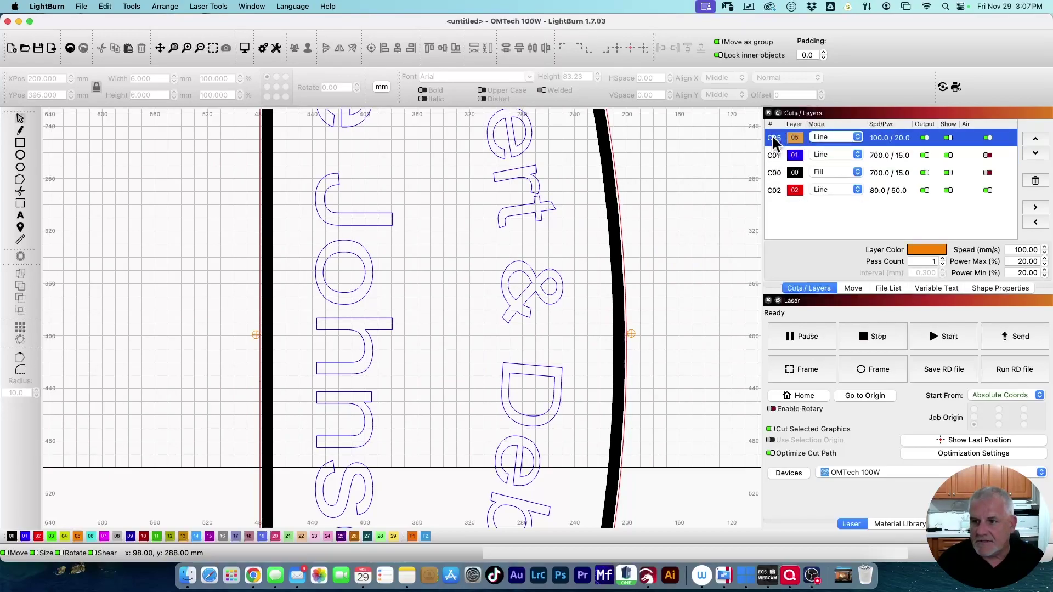
pyautogui.click(775, 144)
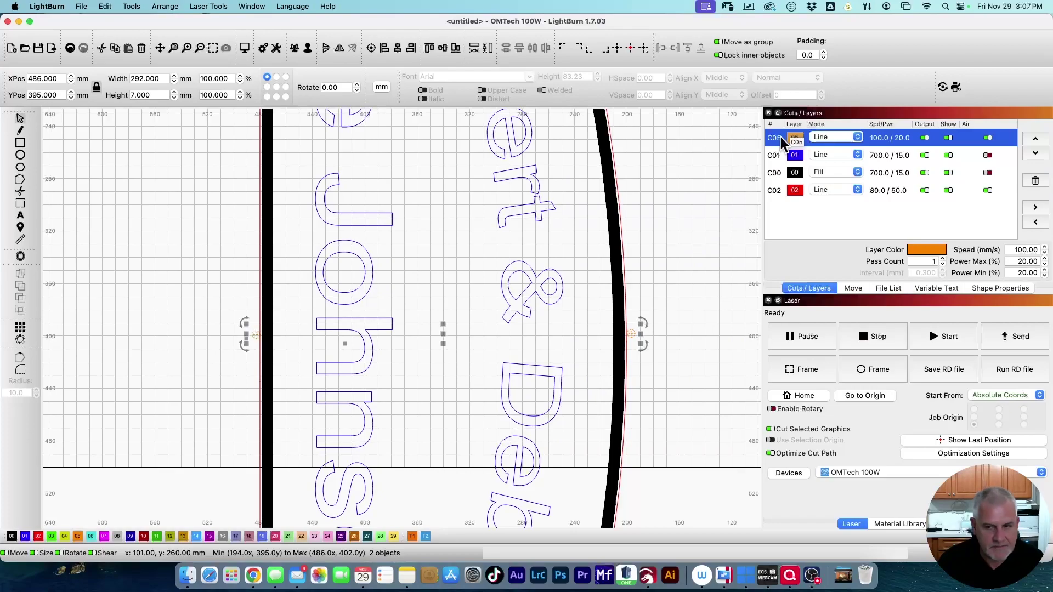
pyautogui.keyDown('shift'); pyautogui.click(618, 218); pyautogui.keyUp('shift')
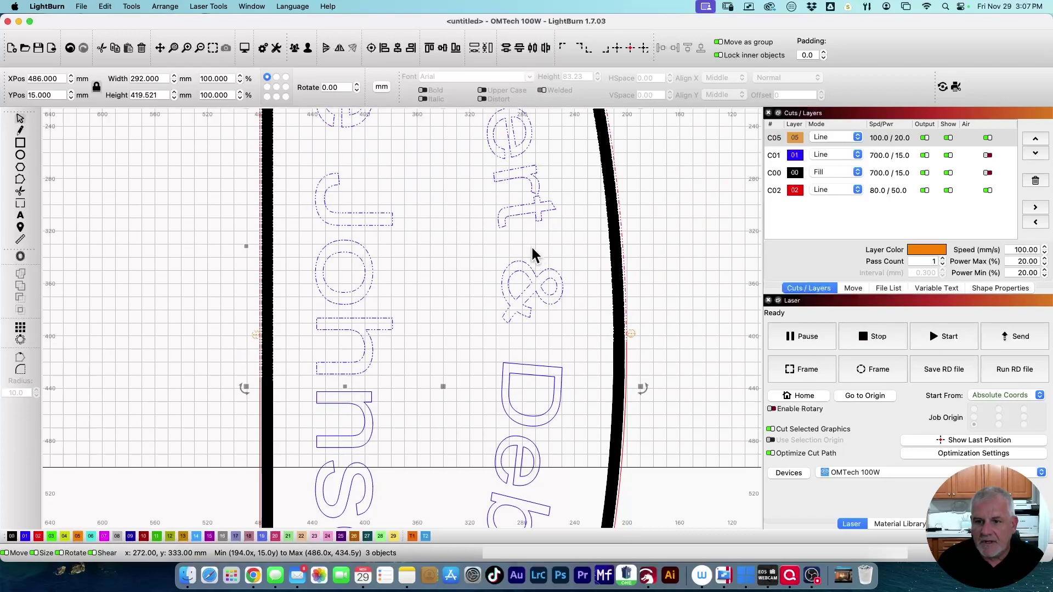
pyautogui.click(245, 49)
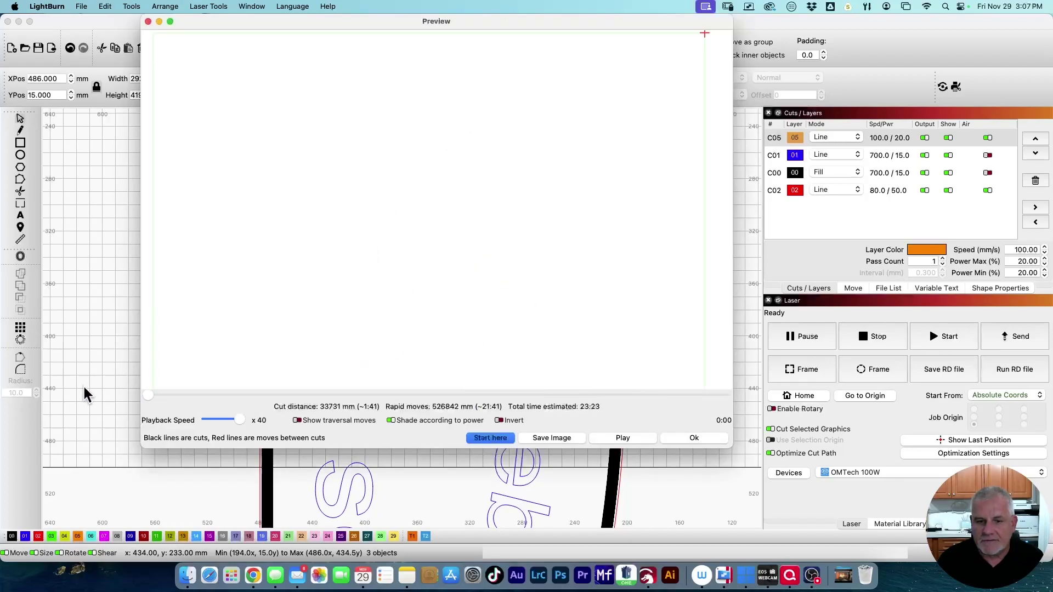
pyautogui.moveTo(147, 393); pyautogui.dragTo(727, 412)
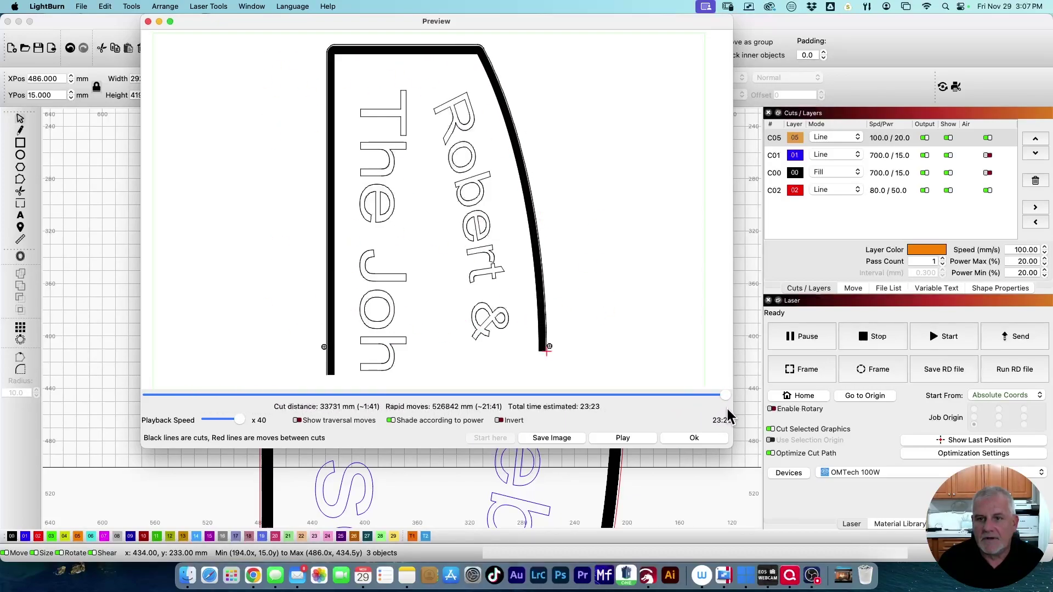
# Step: Enable Flood Fill in the C00 fill layer's Advanced settings
pyautogui.click(695, 438)
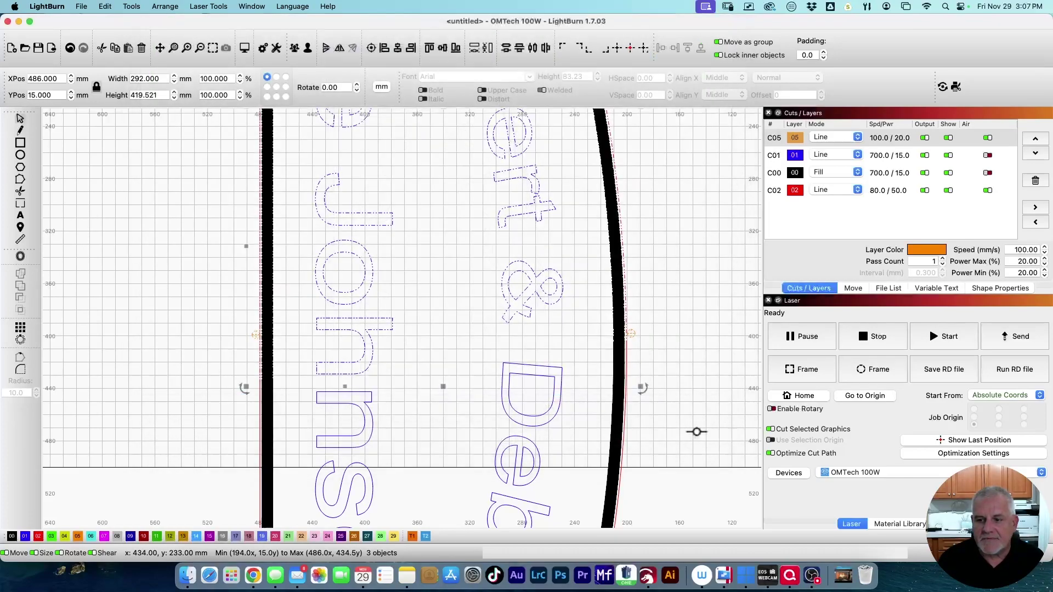
pyautogui.doubleClick(774, 174)
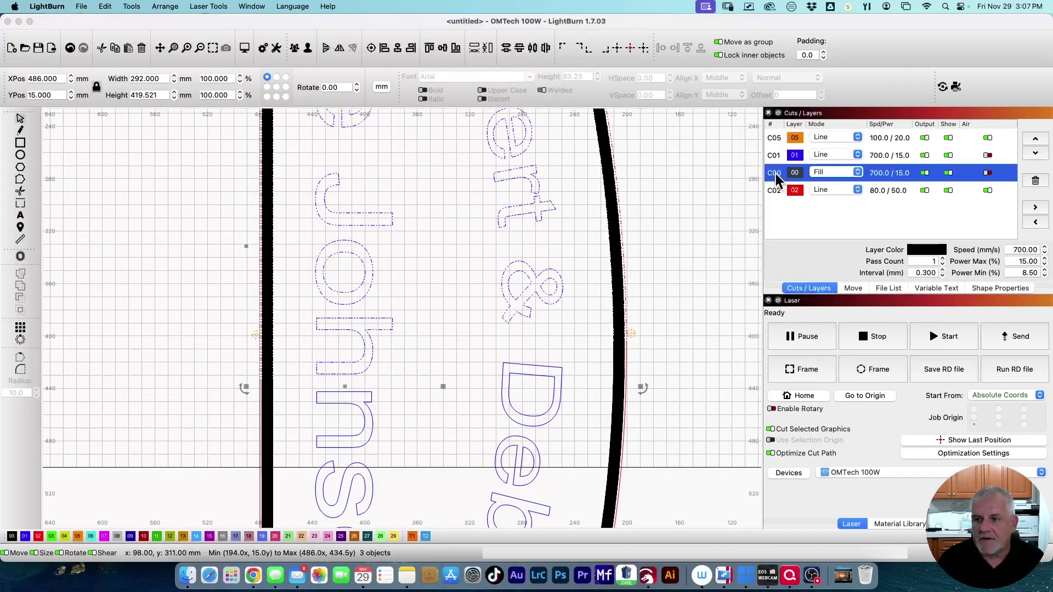
pyautogui.click(563, 215)
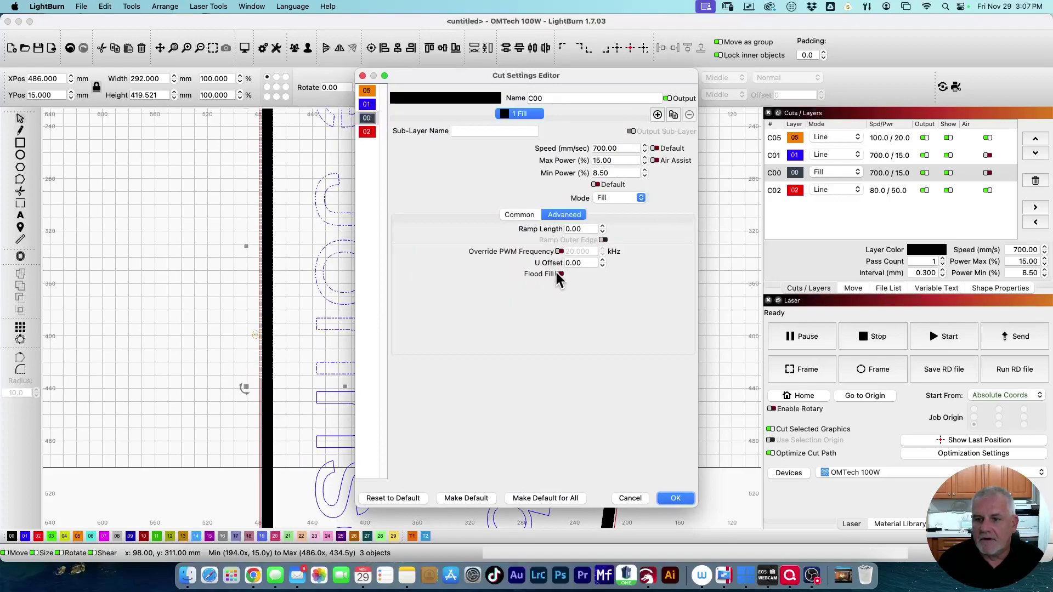
pyautogui.click(559, 274)
pyautogui.click(674, 498)
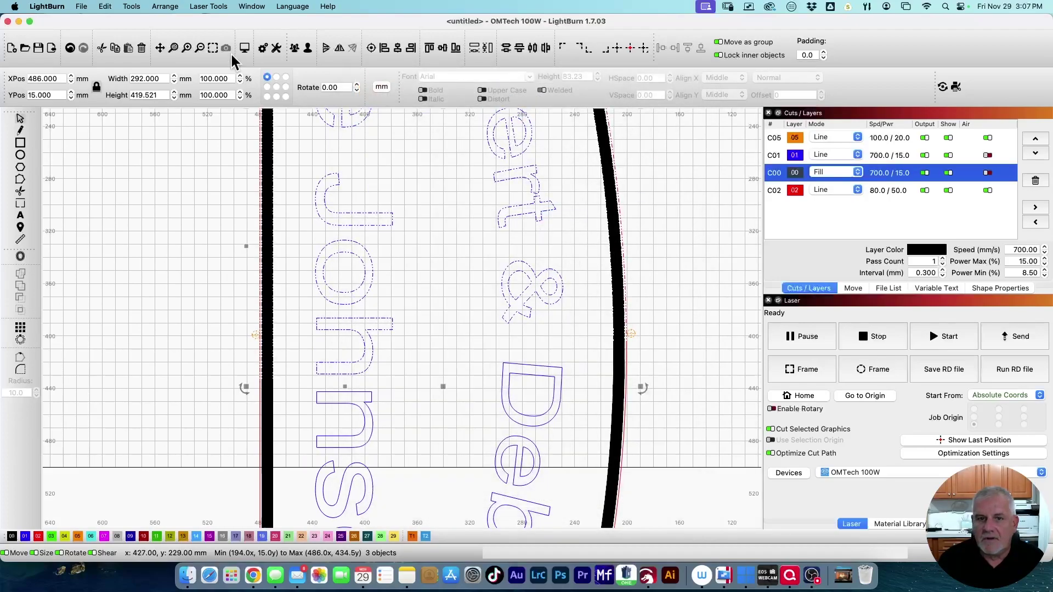
# Step: Preview the laser job, then recheck C00's advanced fill settings and close them
pyautogui.click(245, 50)
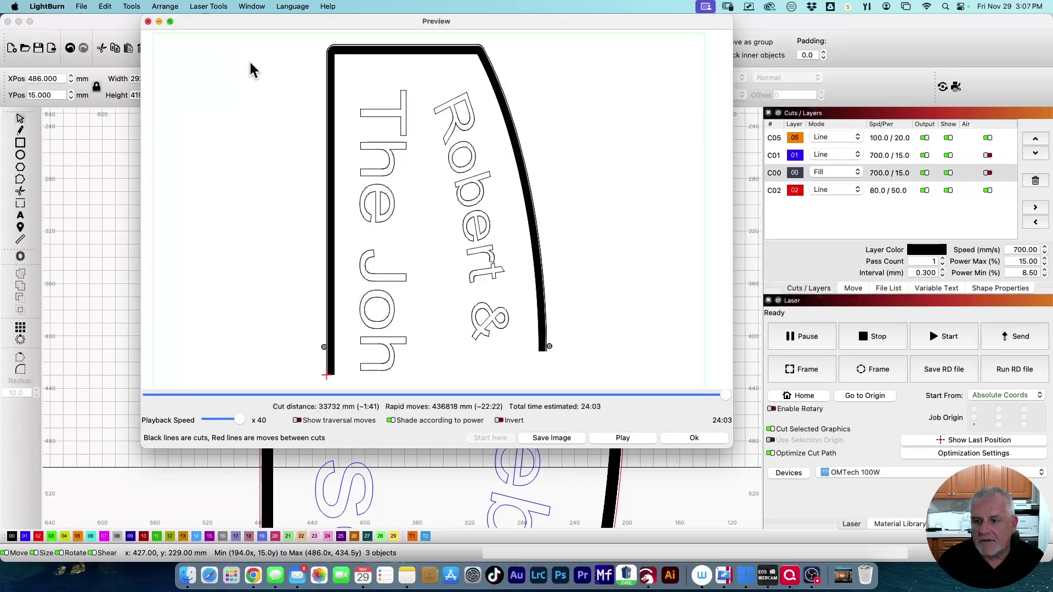
pyautogui.click(695, 438)
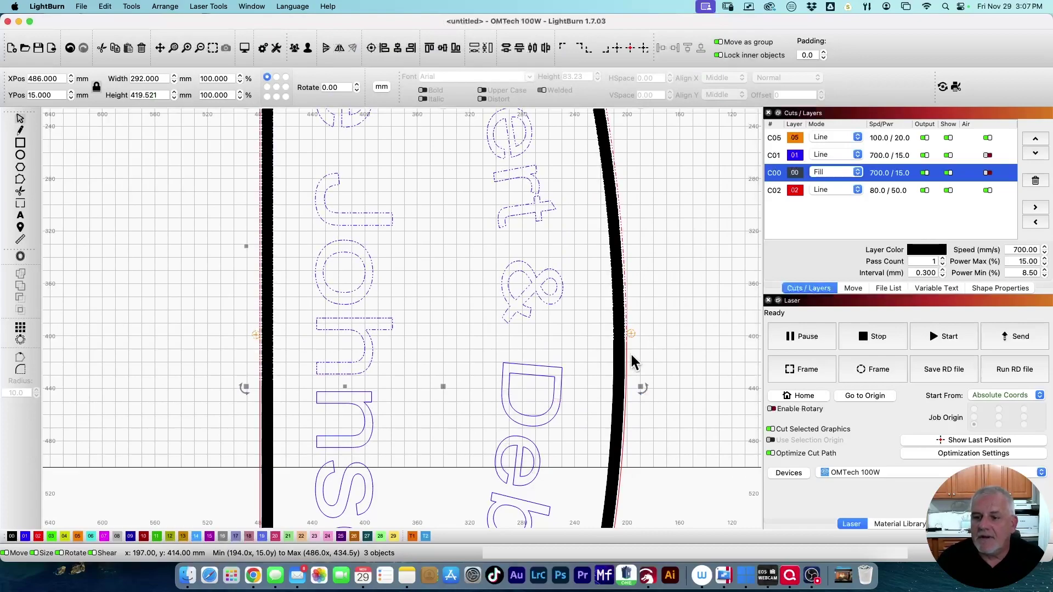
pyautogui.doubleClick(774, 179)
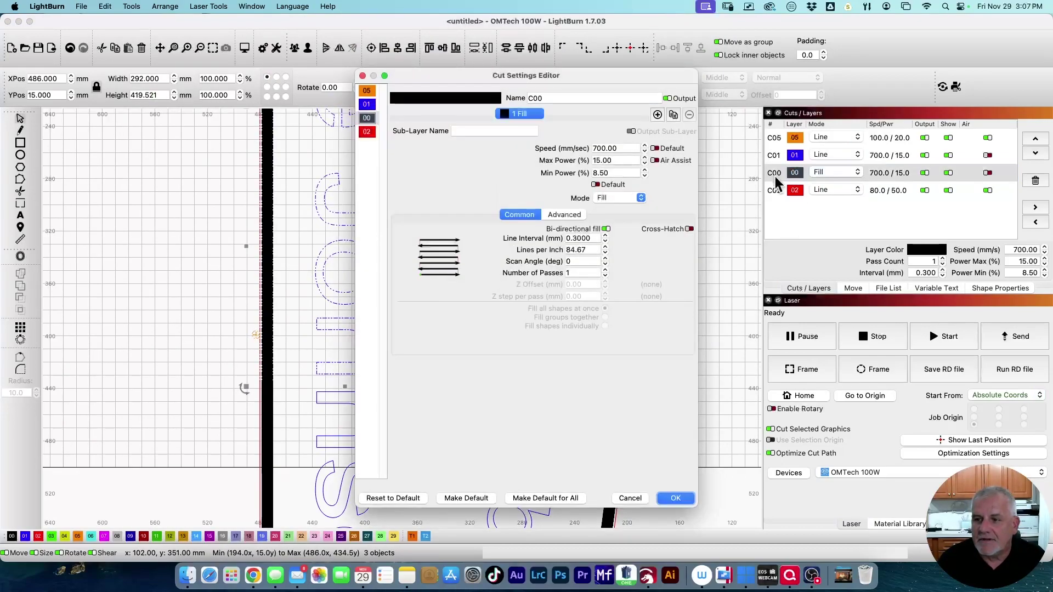
pyautogui.click(561, 215)
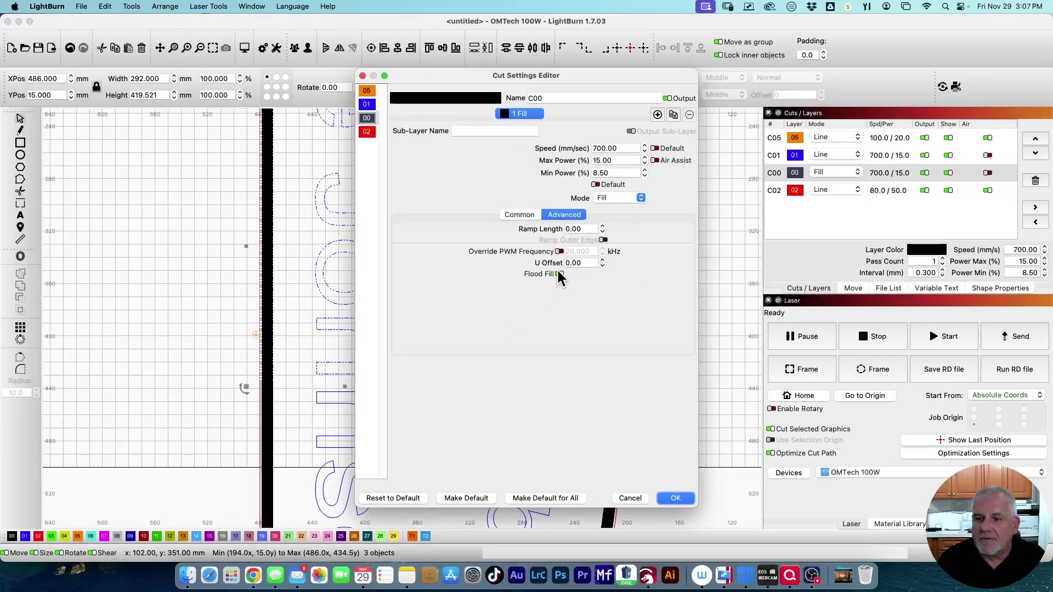
pyautogui.click(675, 499)
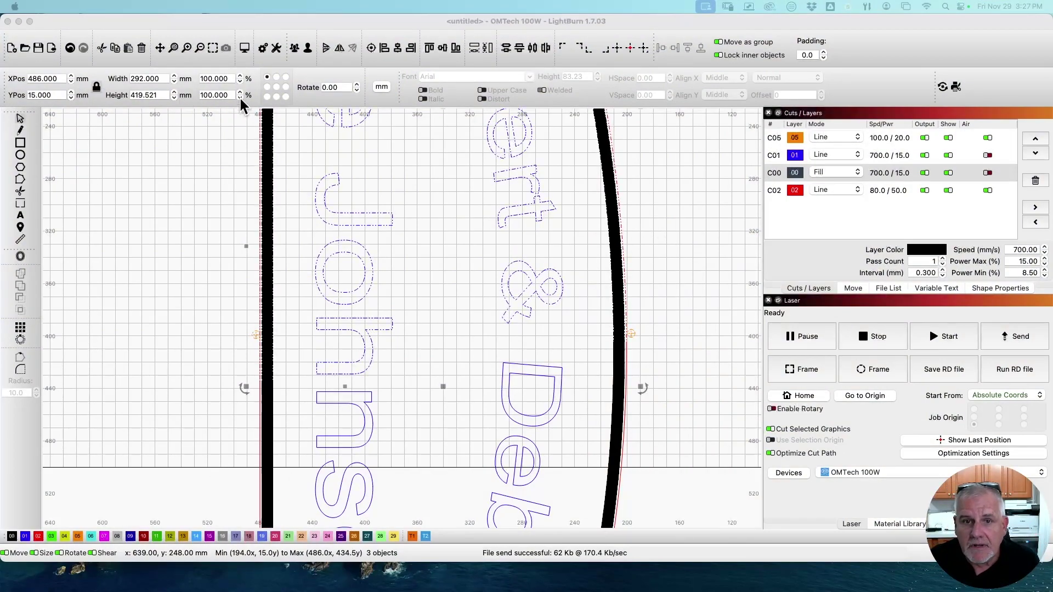
# Step: Select all four sign parts and rotate them so the curved edge sits on the left
pyautogui.scroll(-3, 651, 190)
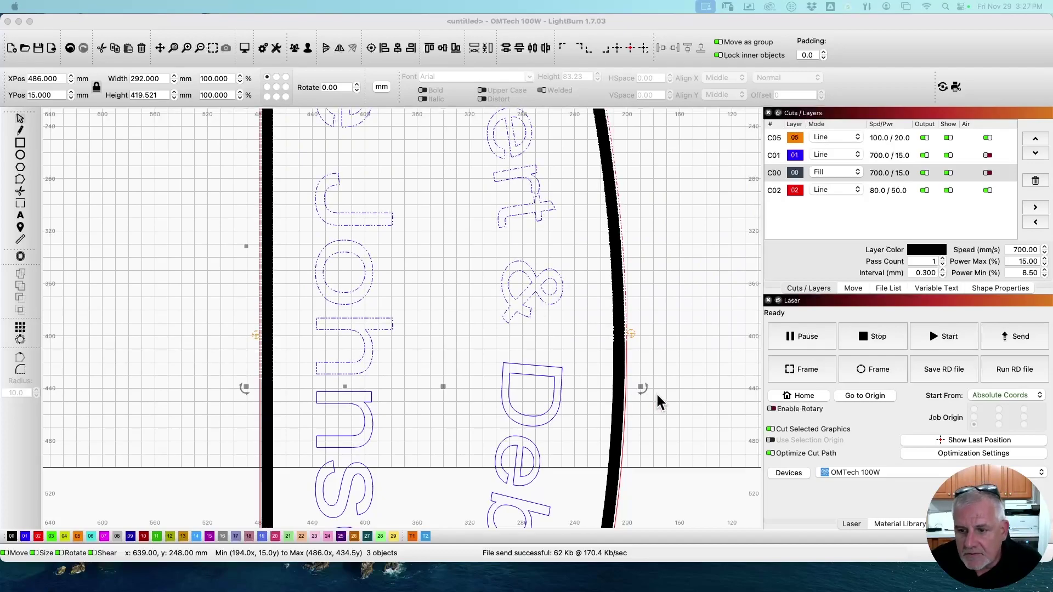
pyautogui.scroll(-3, 691, 352)
pyautogui.click(708, 446)
pyautogui.scroll(-1, 647, 406)
pyautogui.click(672, 411)
pyautogui.scroll(3, 607, 397)
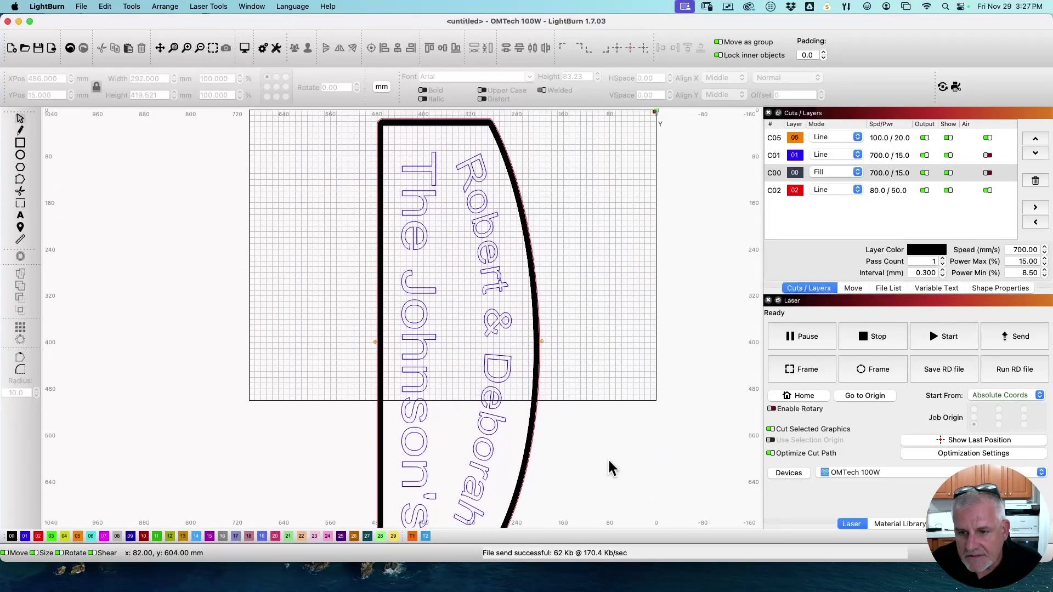
pyautogui.moveTo(604, 472); pyautogui.dragTo(298, 149)
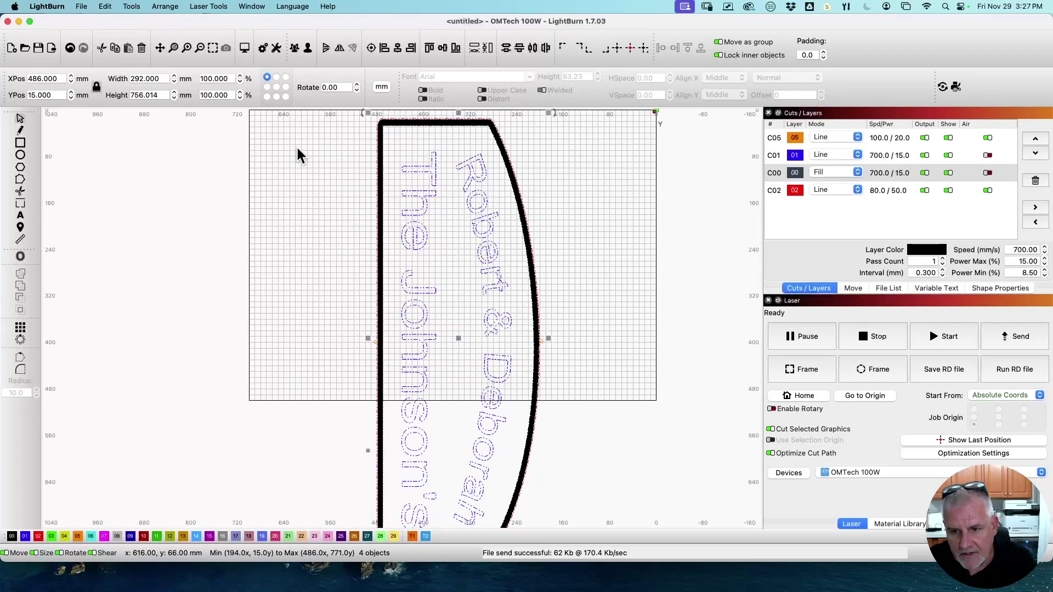
pyautogui.hotkey('ctrl', '.')
pyautogui.hotkey('ctrl', '.')
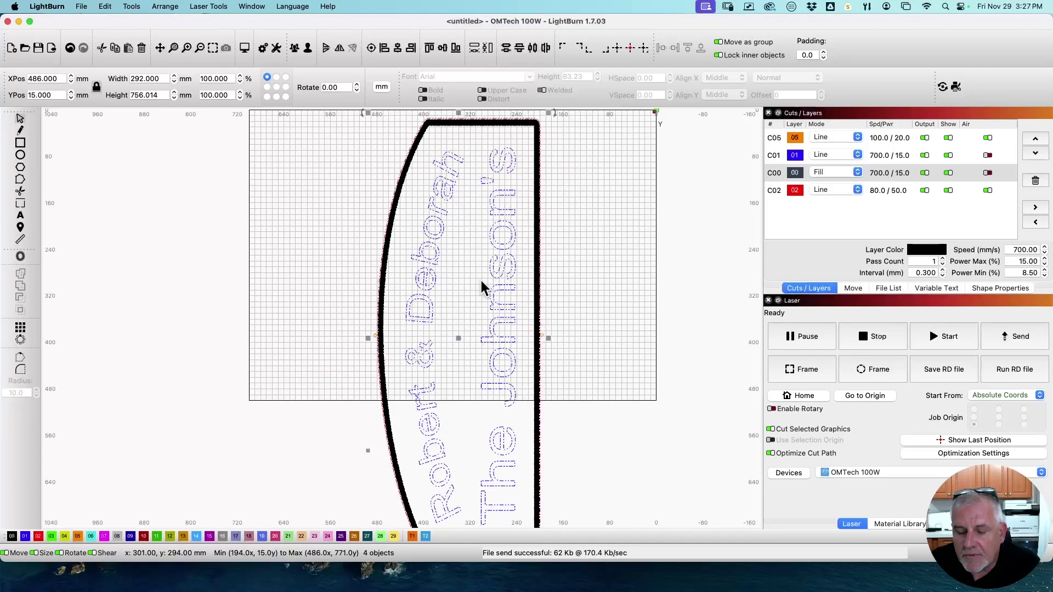
pyautogui.click(554, 258)
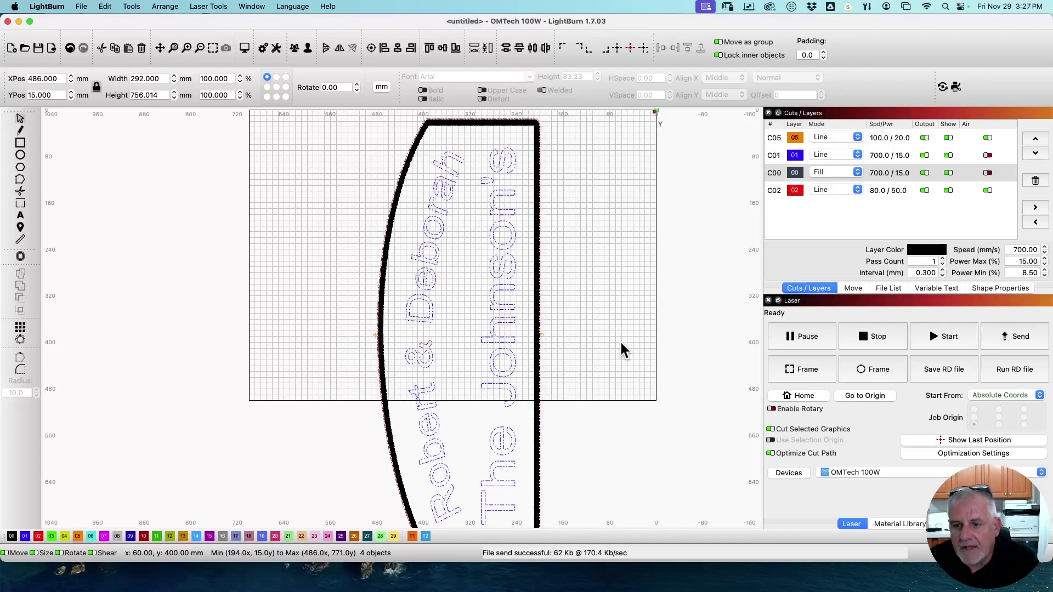
pyautogui.scroll(2, 623, 349)
pyautogui.scroll(-5, 619, 350)
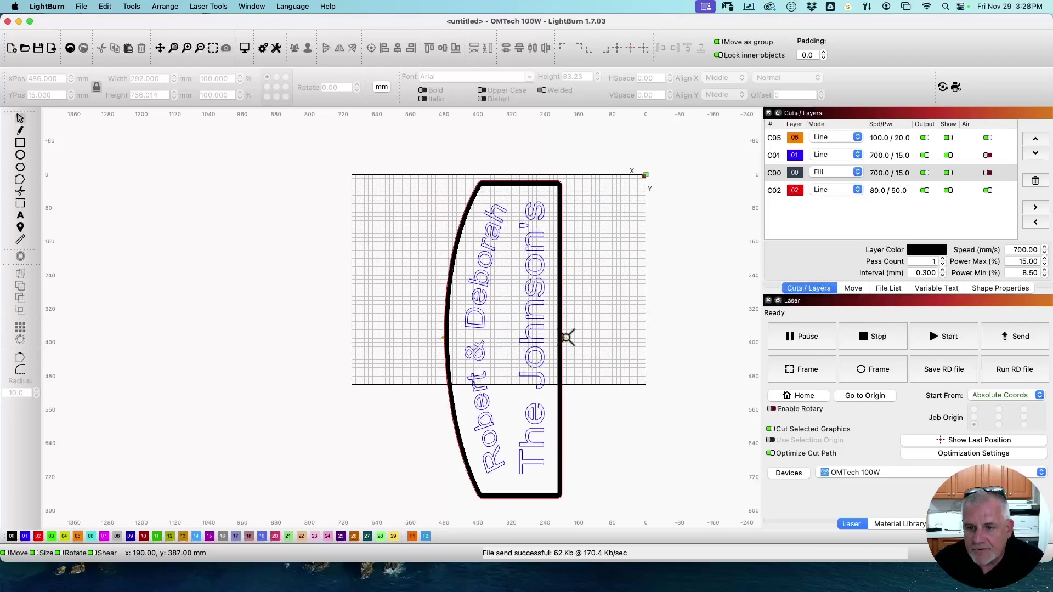
pyautogui.scroll(6, 566, 338)
pyautogui.scroll(2, 552, 332)
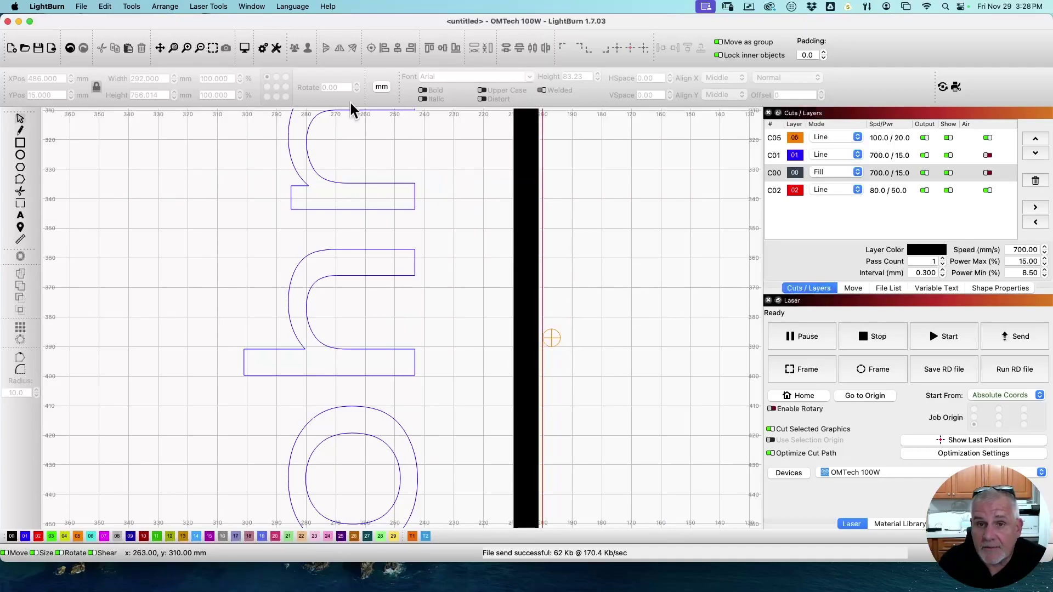
# Step: Start the Print and Cut wizard and record the first registration target's position
pyautogui.click(216, 8)
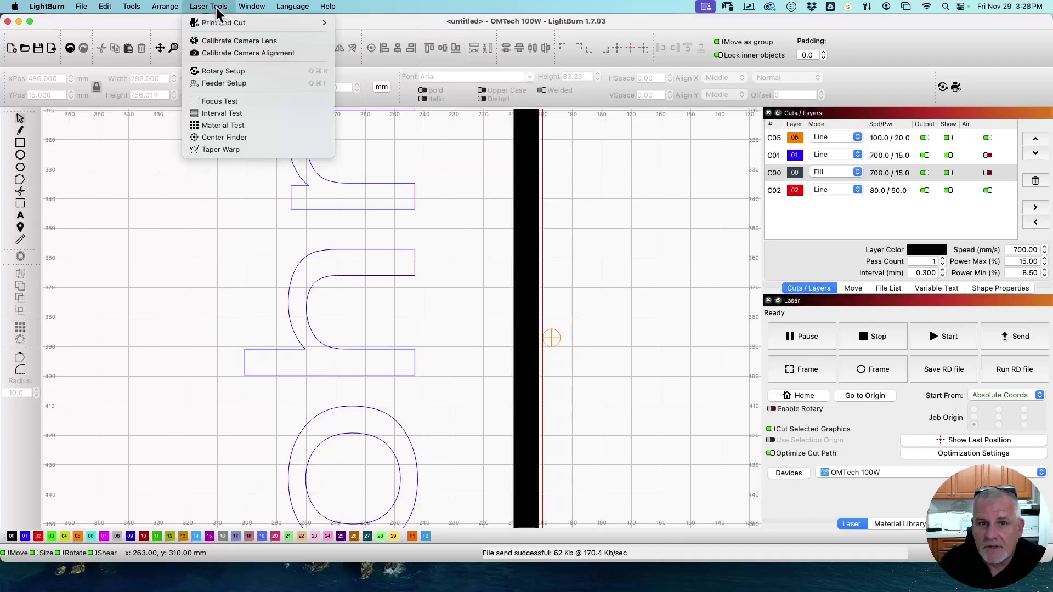
pyautogui.moveTo(231, 23)
pyautogui.click(376, 23)
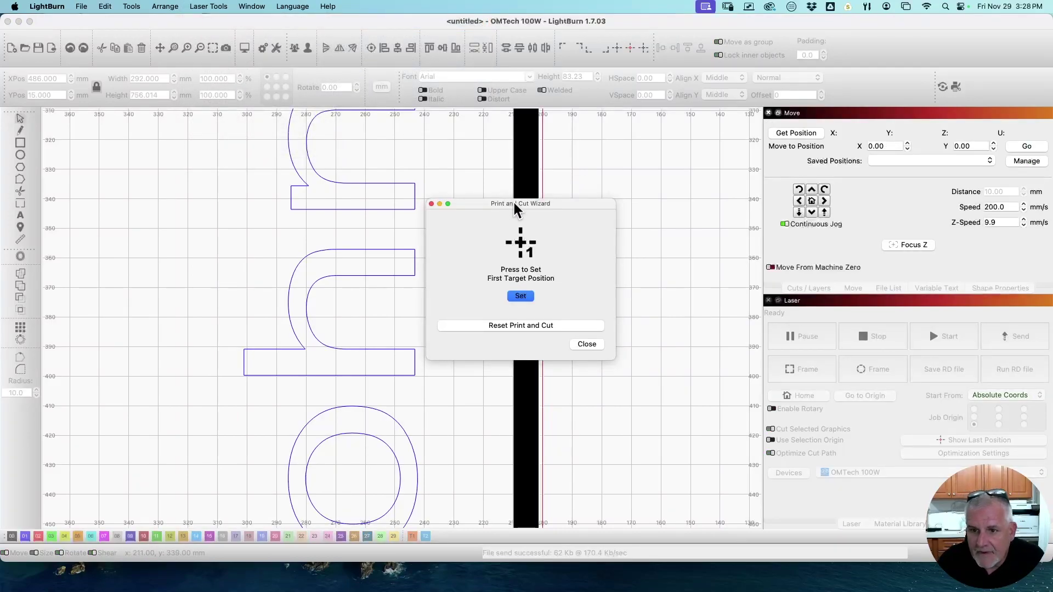
pyautogui.moveTo(516, 208); pyautogui.dragTo(688, 216)
pyautogui.click(551, 338)
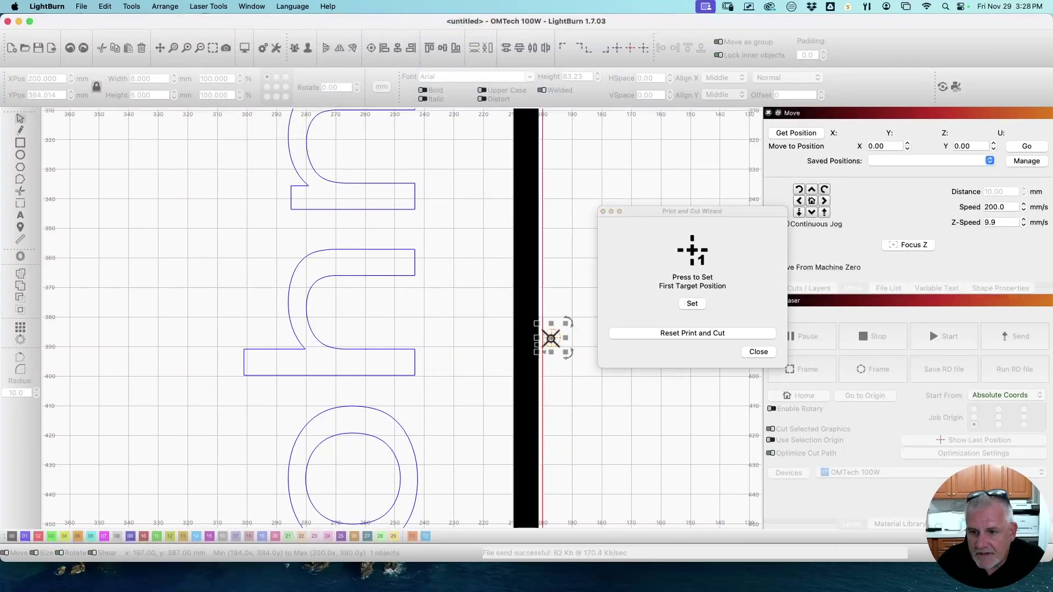
pyautogui.click(692, 305)
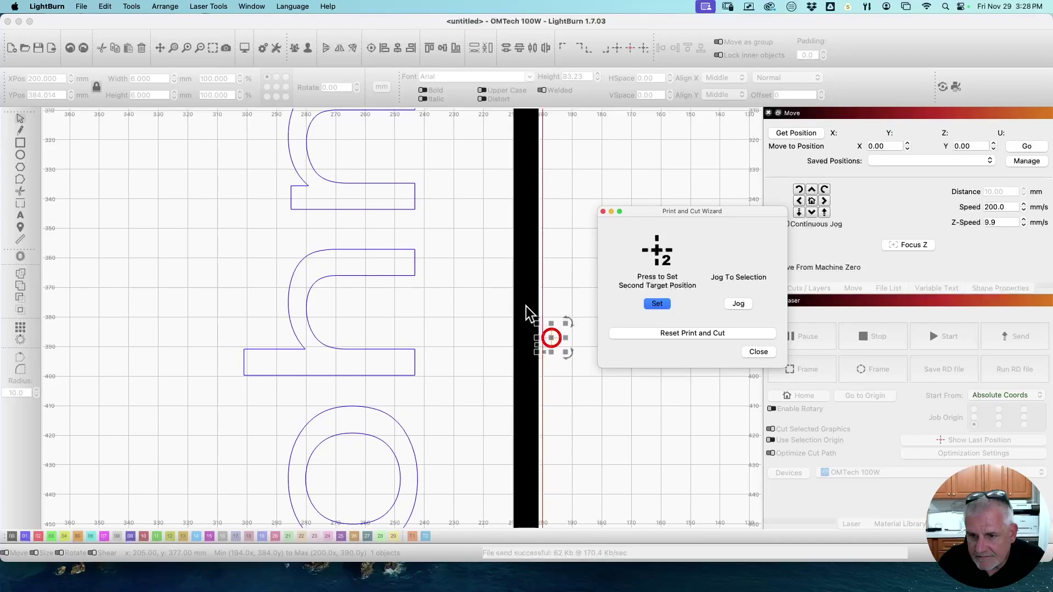
# Step: Select the second registration target and jog the laser head to it
pyautogui.scroll(-3, 525, 306)
pyautogui.scroll(-3, 514, 304)
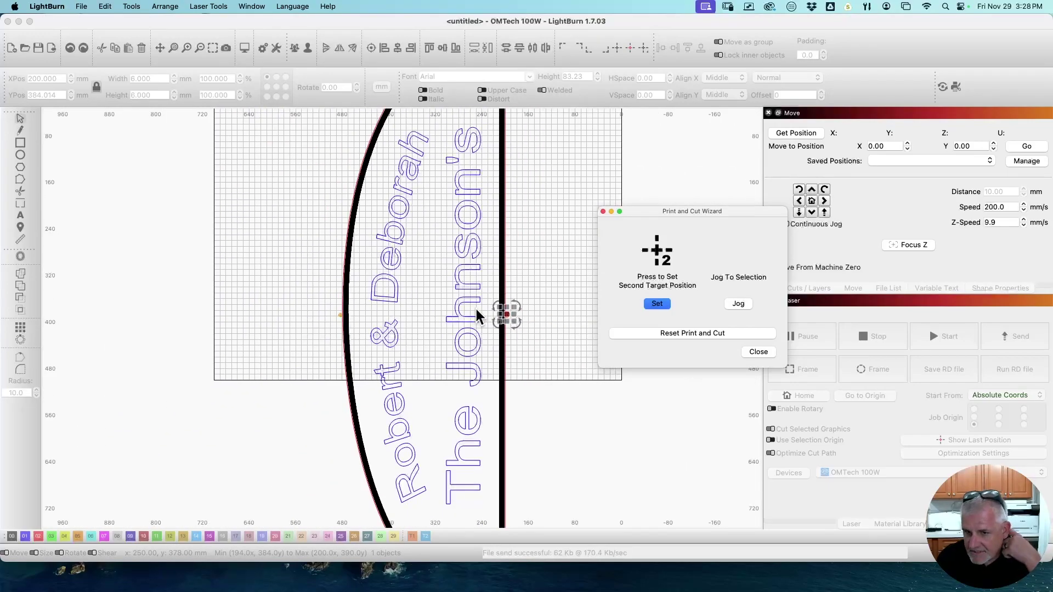
pyautogui.scroll(5, 335, 329)
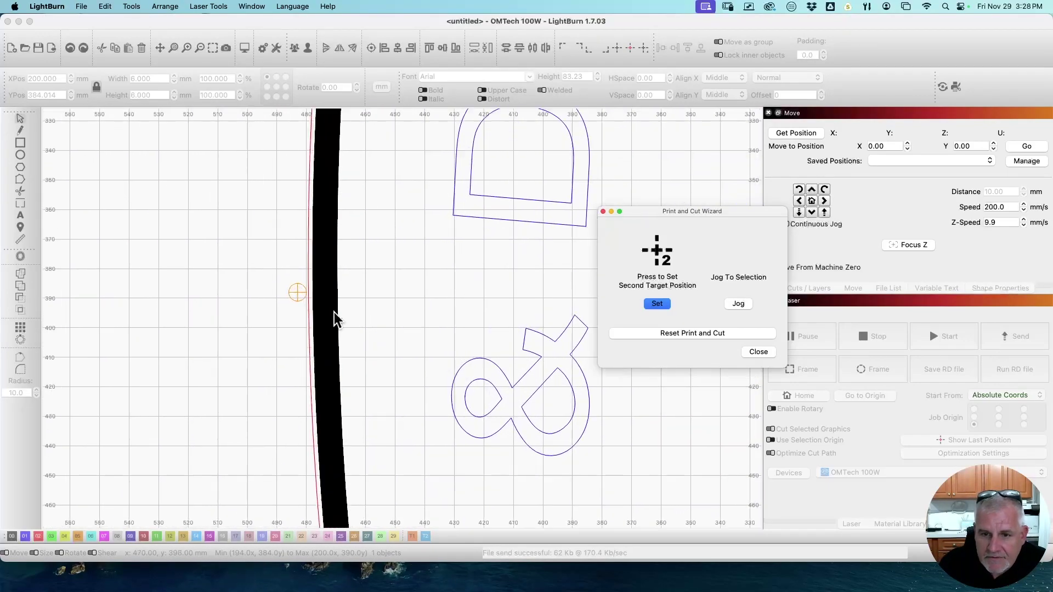
pyautogui.scroll(3, 329, 315)
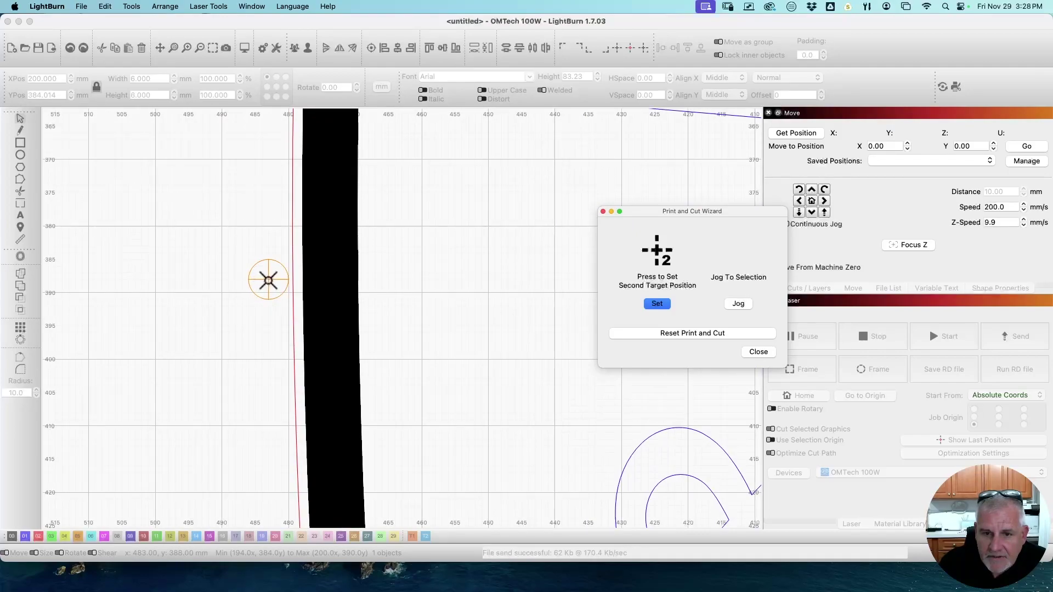
pyautogui.click(268, 281)
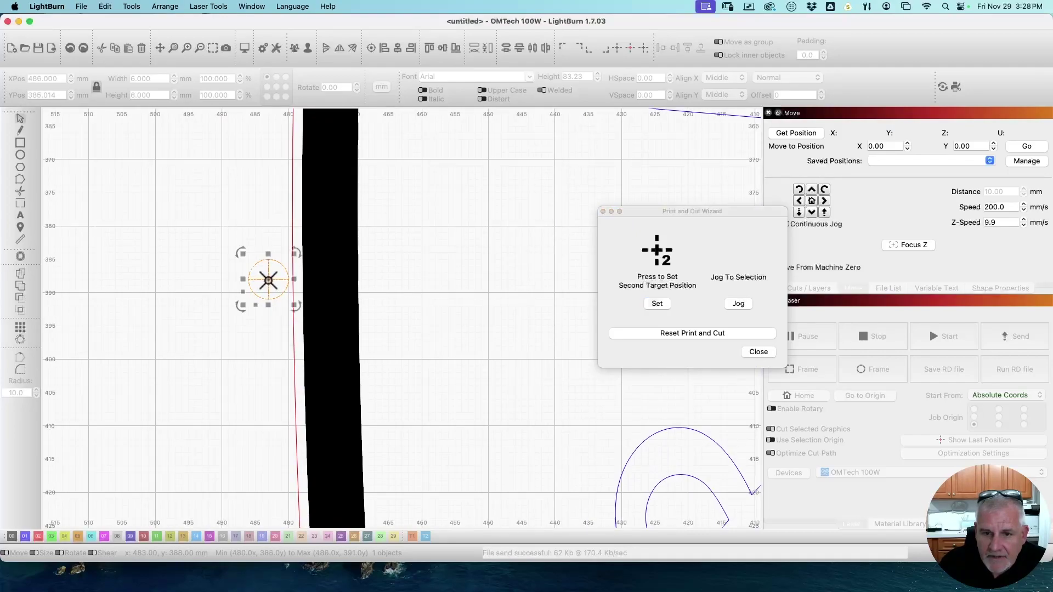
pyautogui.click(744, 303)
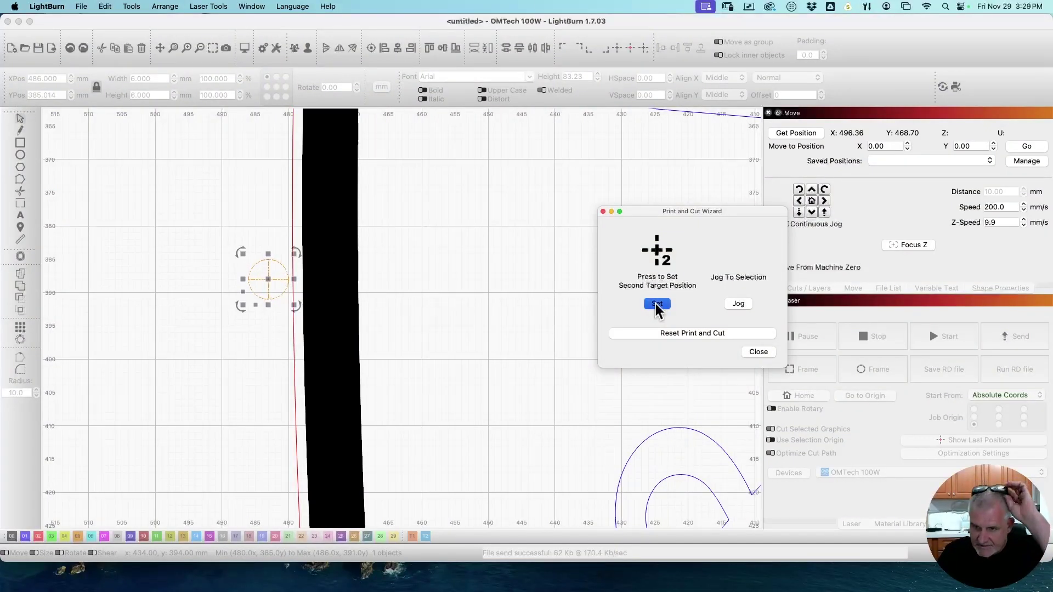
# Step: Record the second target with unscaled alignment, then pan and zoom to show Deborah and Johnson's
pyautogui.click(656, 304)
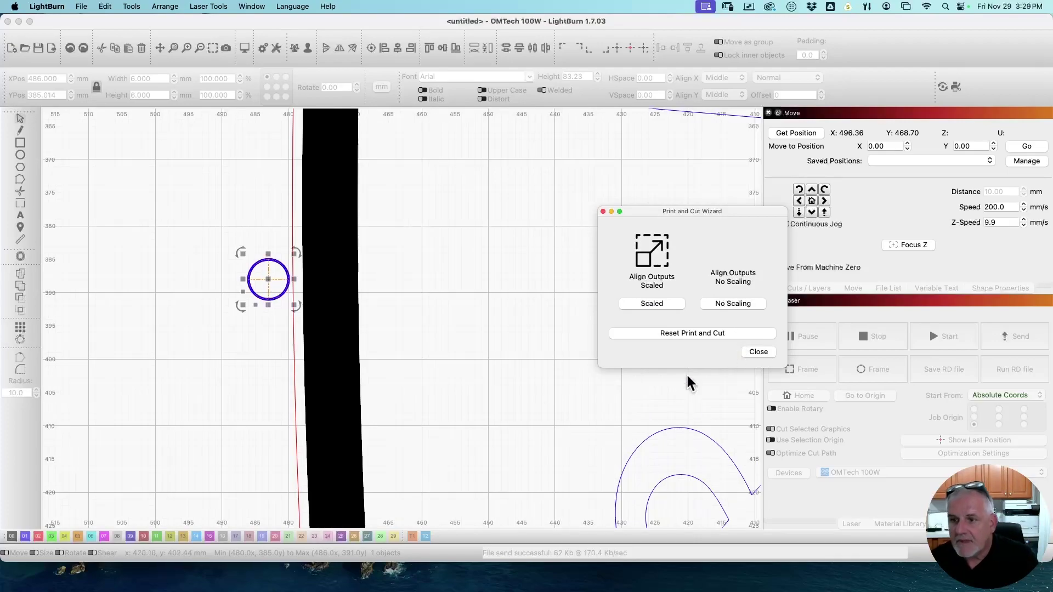
pyautogui.click(734, 304)
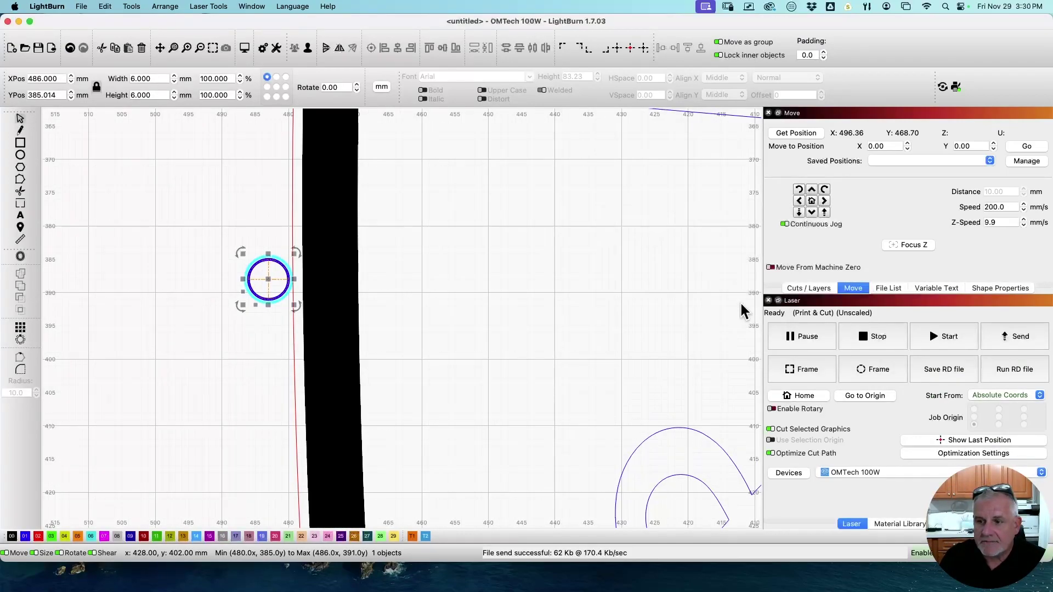
pyautogui.scroll(-4, 575, 340)
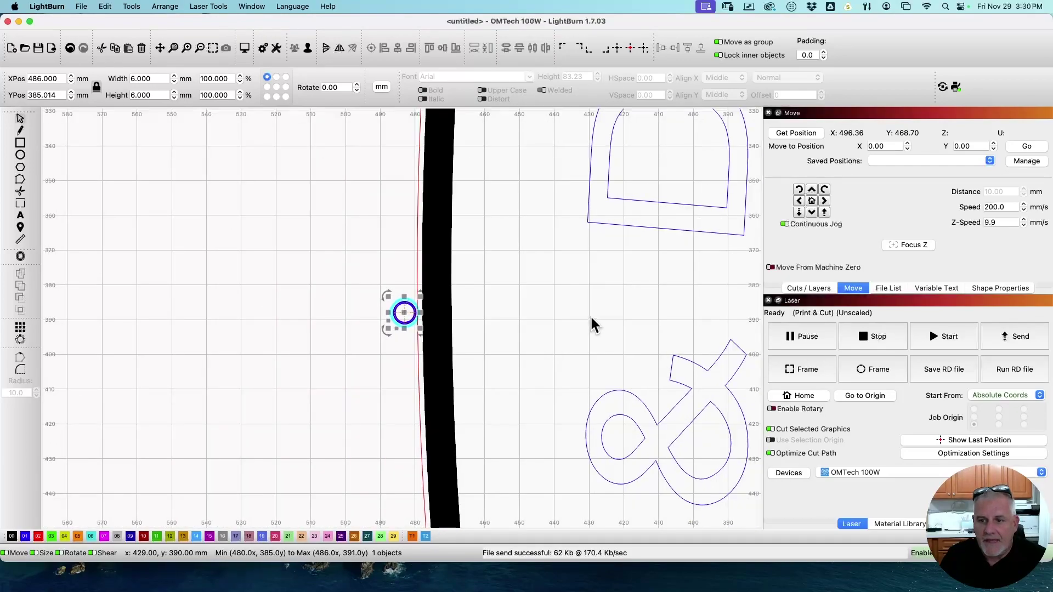
pyautogui.moveTo(598, 318); pyautogui.dragTo(329, 329)
pyautogui.scroll(-3, 486, 305)
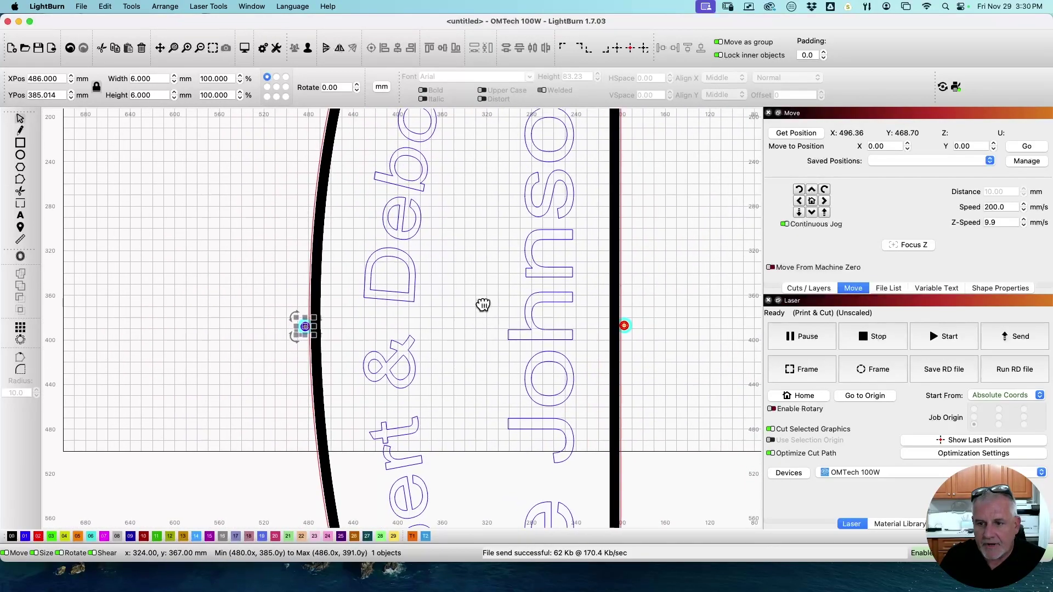
pyautogui.moveTo(480, 303); pyautogui.dragTo(430, 393)
pyautogui.scroll(-2, 430, 393)
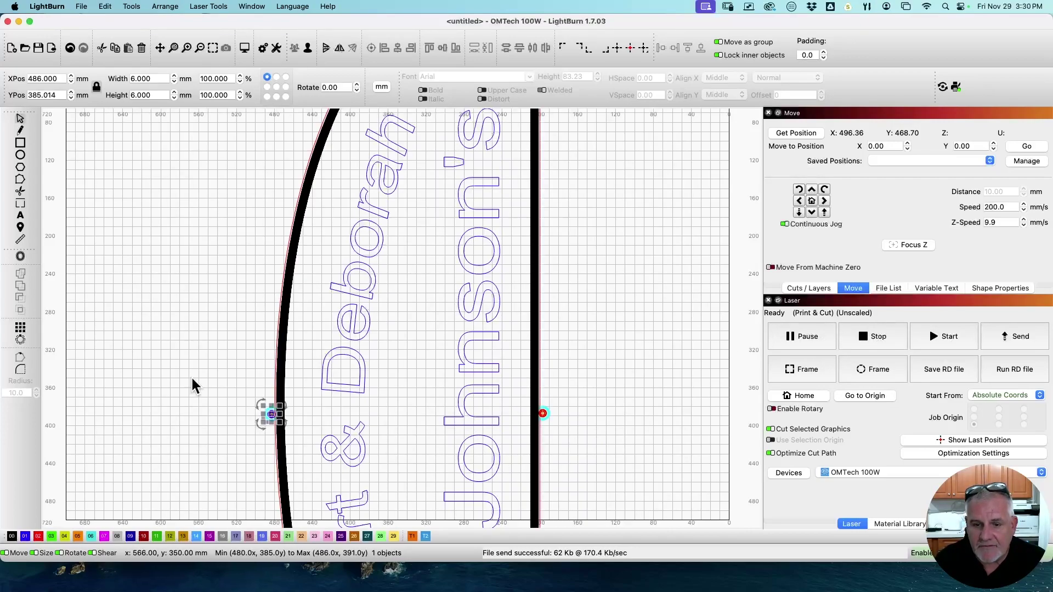
# Step: Try starting the job with nothing selected and dismiss the resulting warning
pyautogui.click(184, 466)
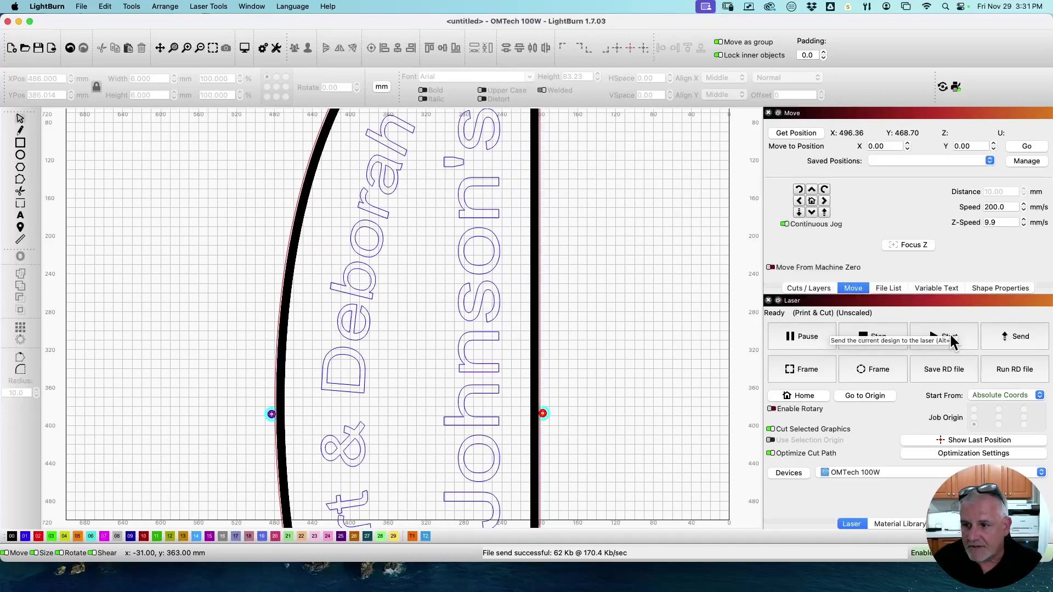
pyautogui.click(951, 336)
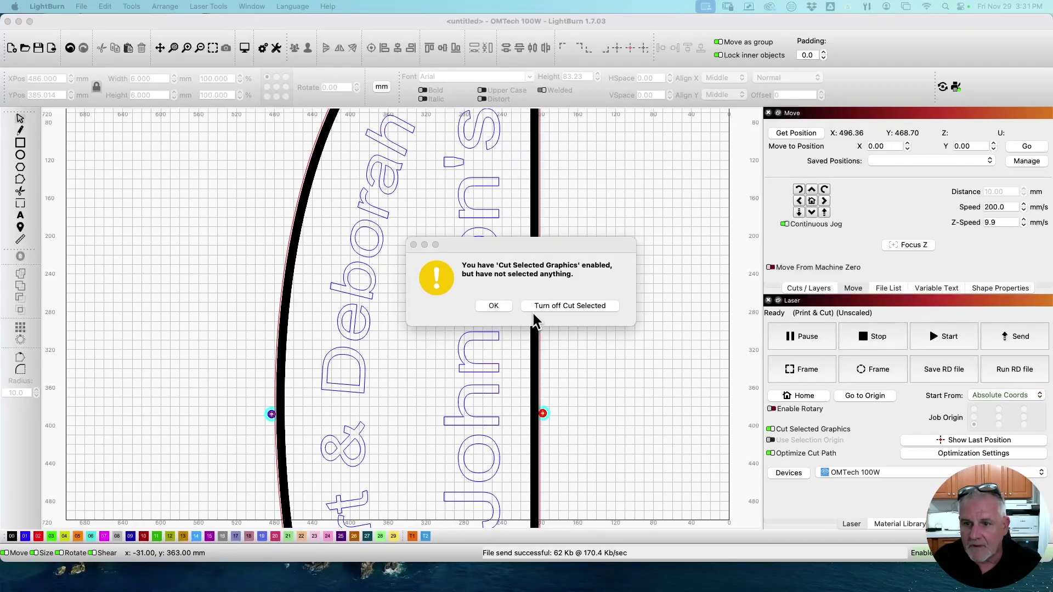
pyautogui.click(493, 307)
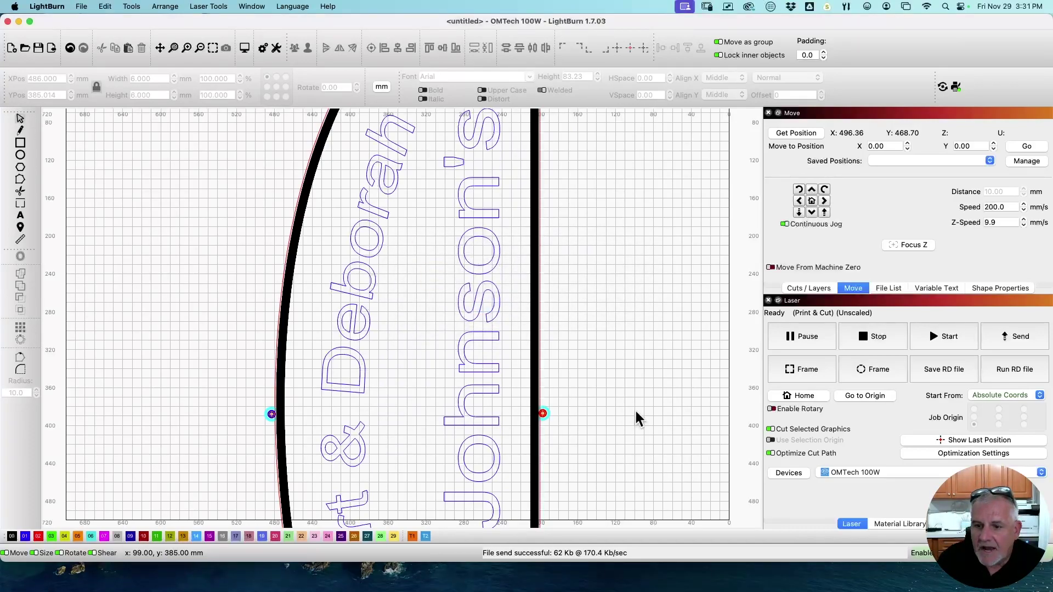
# Step: Select the arched sign half and turn off output for the orange C05 layer
pyautogui.click(538, 292)
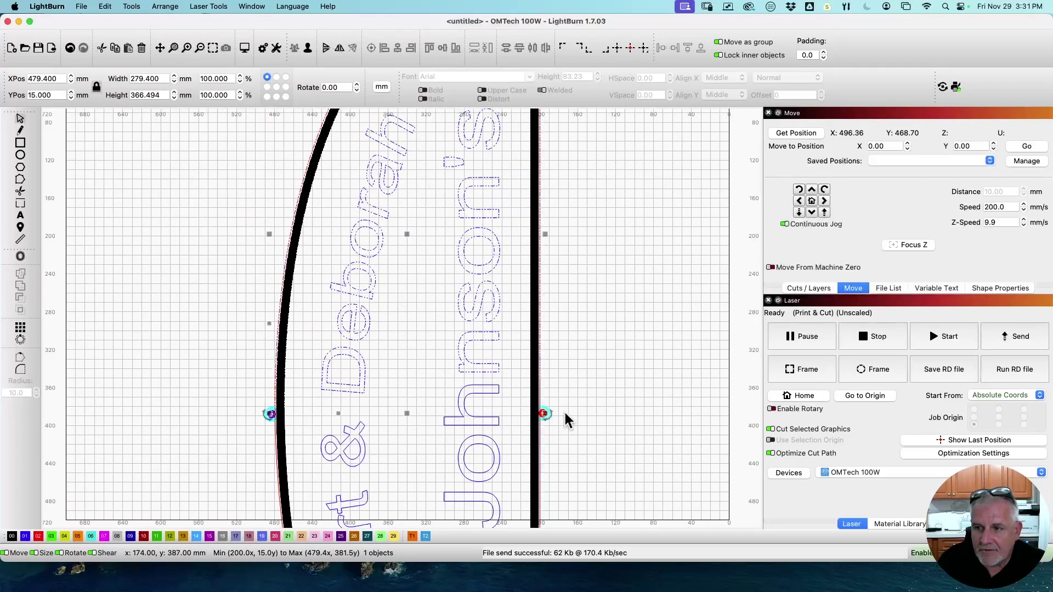
pyautogui.click(801, 289)
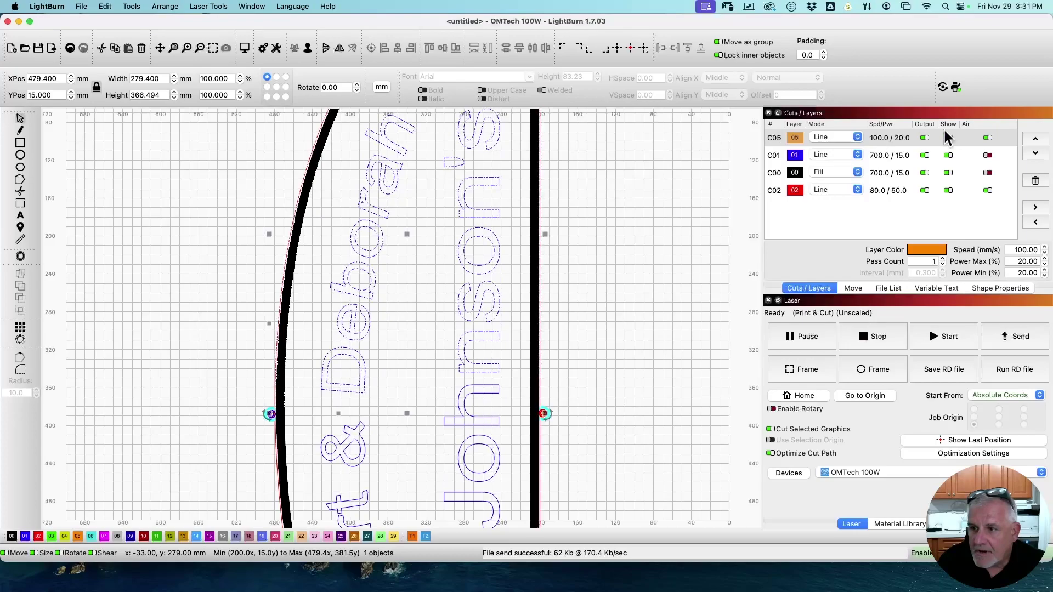
pyautogui.click(923, 138)
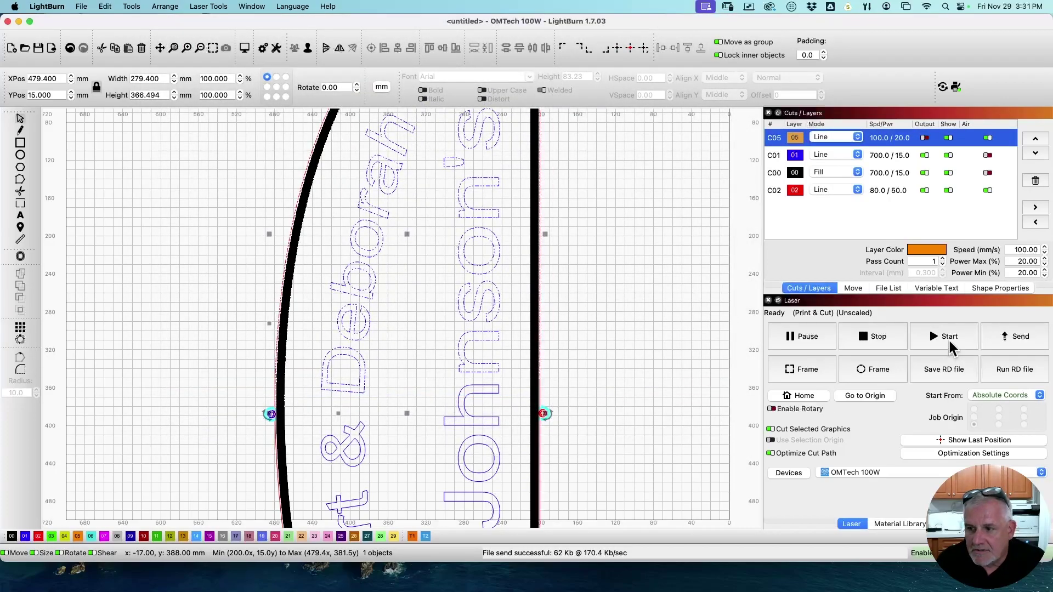
# Step: Start the Print and Cut job in the Laser window to cut the selected sign half
pyautogui.click(949, 337)
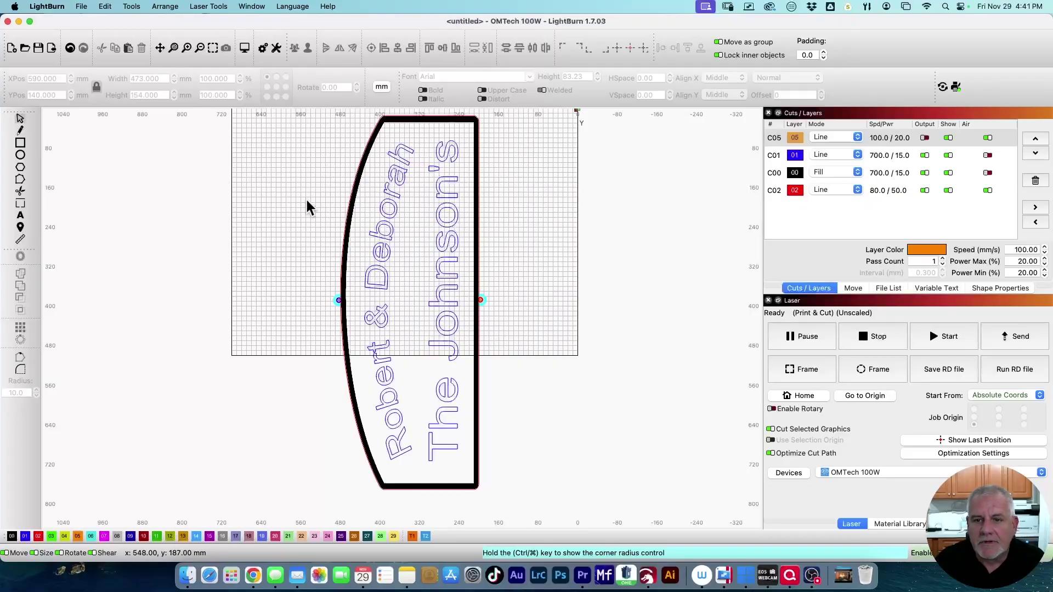
# Step: Draw a 512 × 143 mm rectangle across the sign and assign it to layer C27
pyautogui.moveTo(324, 197); pyautogui.dragTo(317, 241)
pyautogui.click(20, 142)
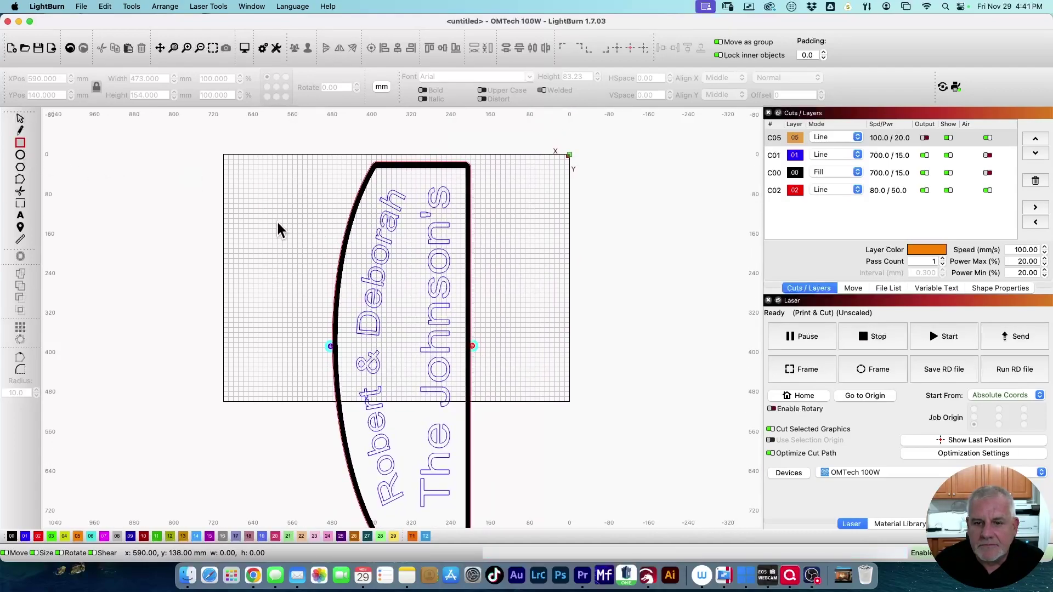
pyautogui.moveTo(280, 232); pyautogui.dragTo(535, 304)
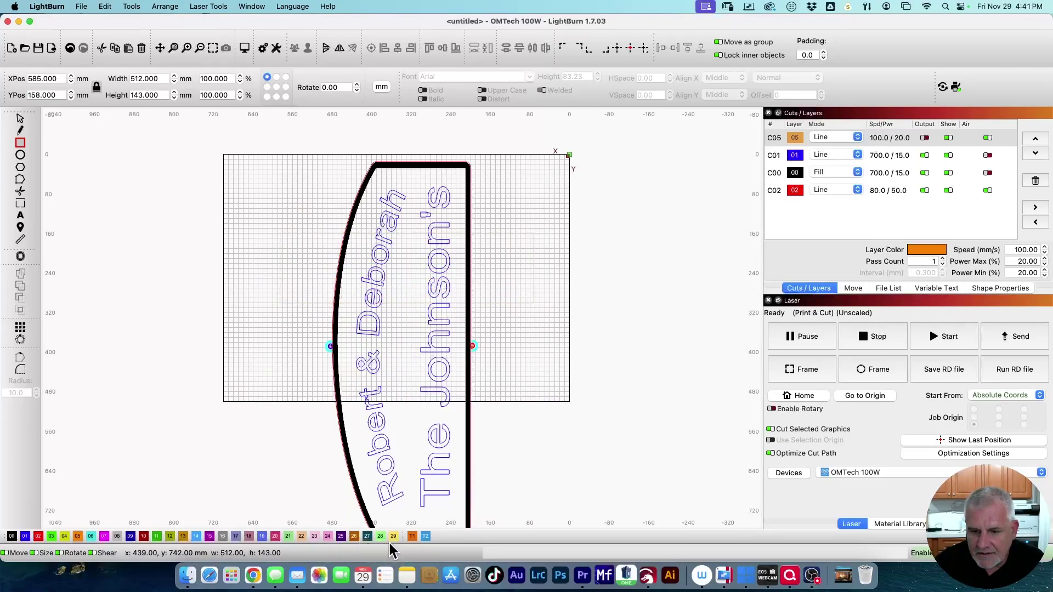
pyautogui.click(368, 536)
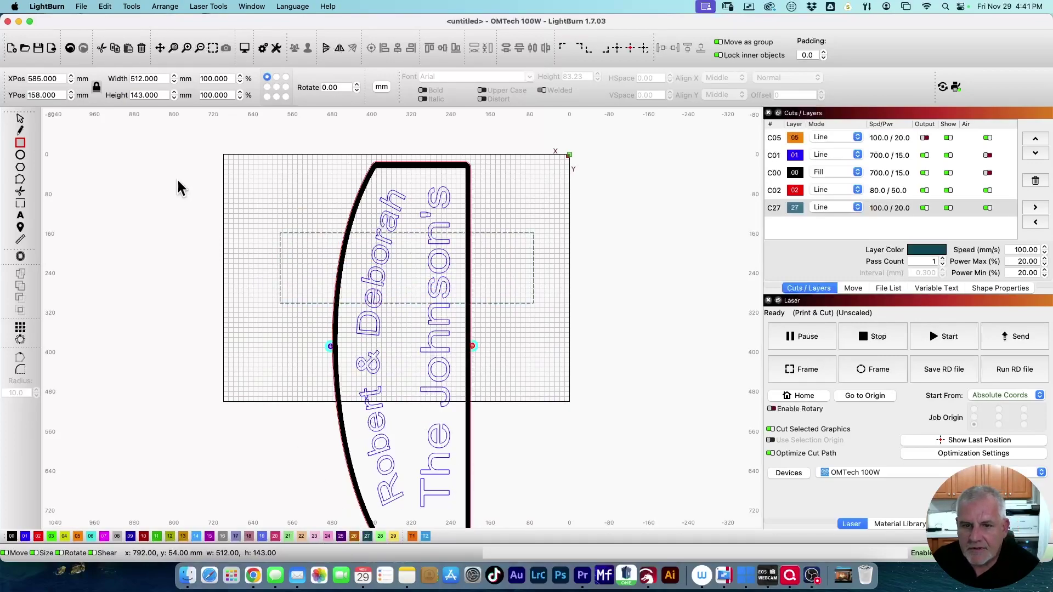
# Step: Select the arched sign half together with the rectangle
pyautogui.click(19, 118)
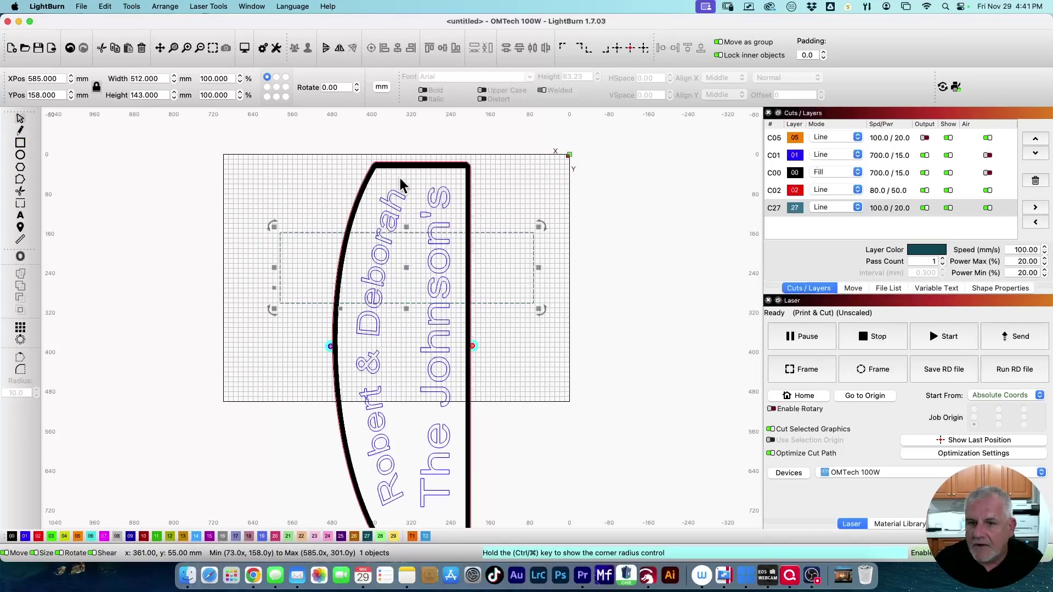
pyautogui.click(361, 192)
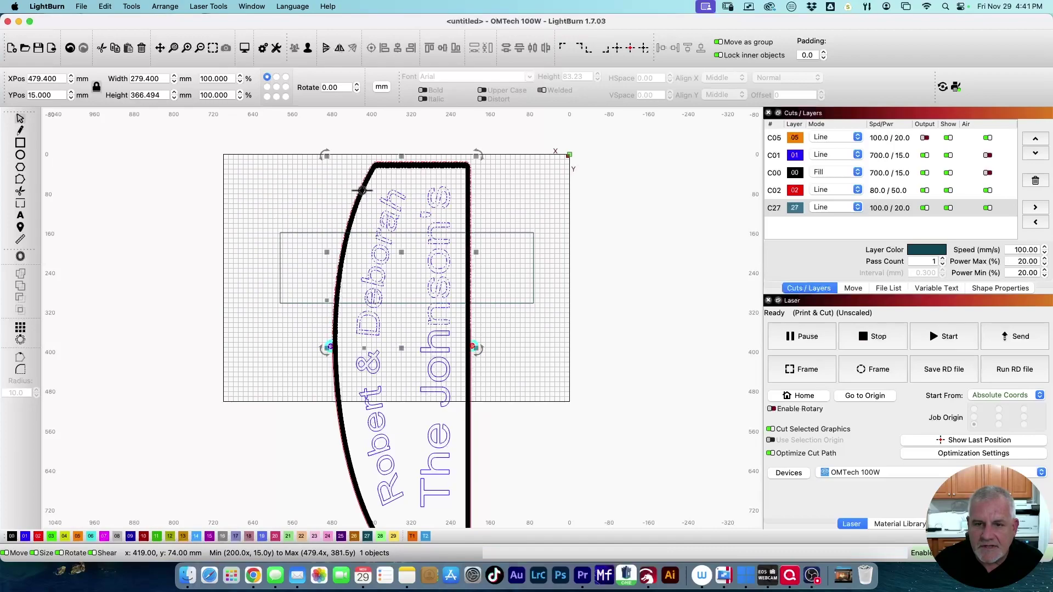
pyautogui.keyDown('shift'); pyautogui.click(308, 233); pyautogui.keyUp('shift')
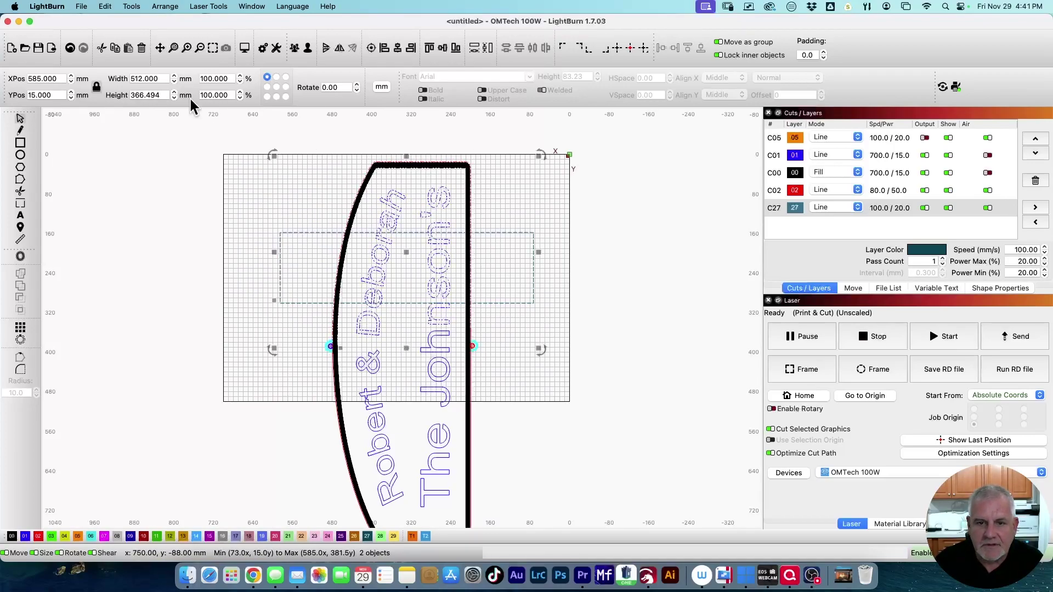
# Step: Cut the sign half with the rectangle via Tools > Cut Shapes and pull the piece aside
pyautogui.click(137, 11)
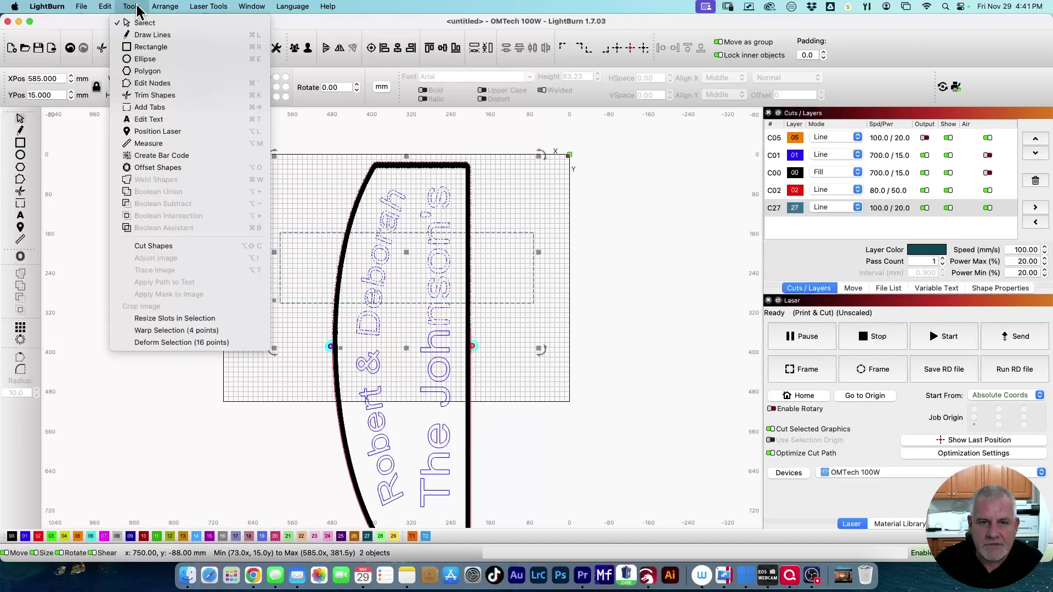
pyautogui.click(183, 252)
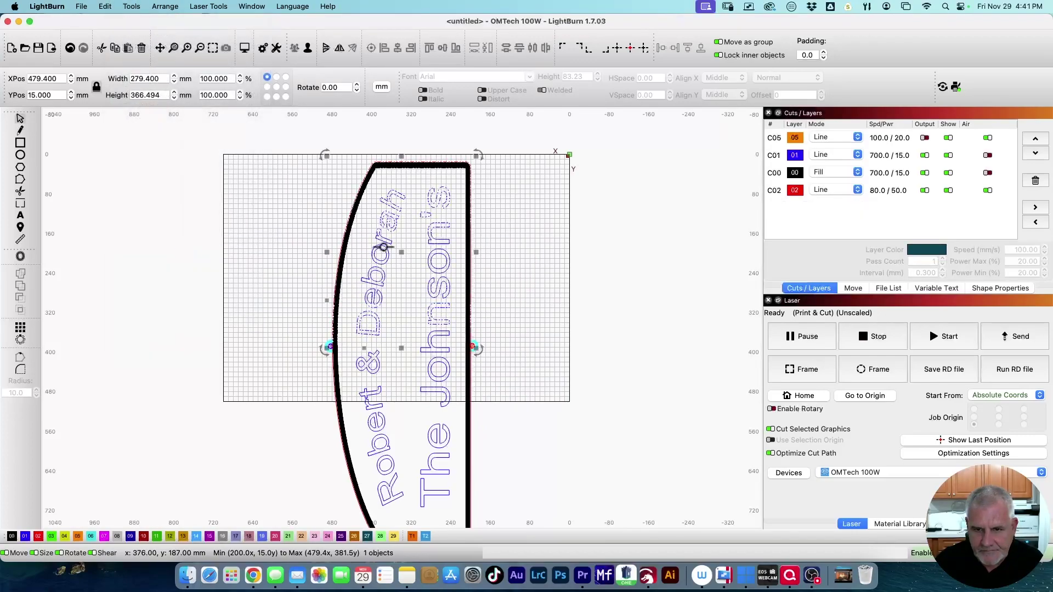
pyautogui.moveTo(399, 258); pyautogui.dragTo(399, 172)
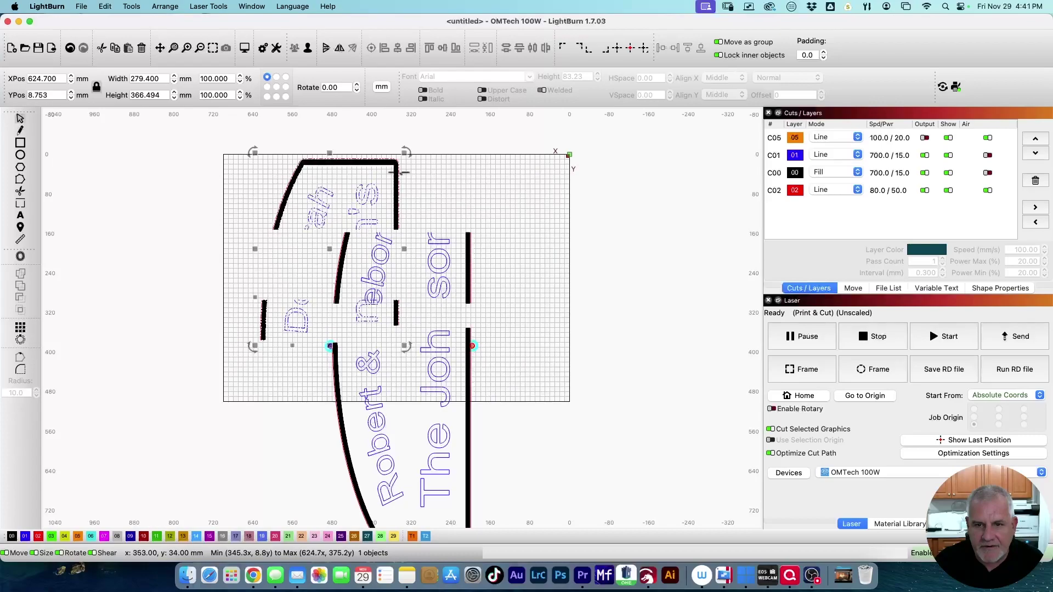
# Step: Switch black layer C00 to Line mode, then undo the changes with Cmd+Z
pyautogui.click(828, 172)
pyautogui.click(818, 162)
pyautogui.scroll(5, 263, 227)
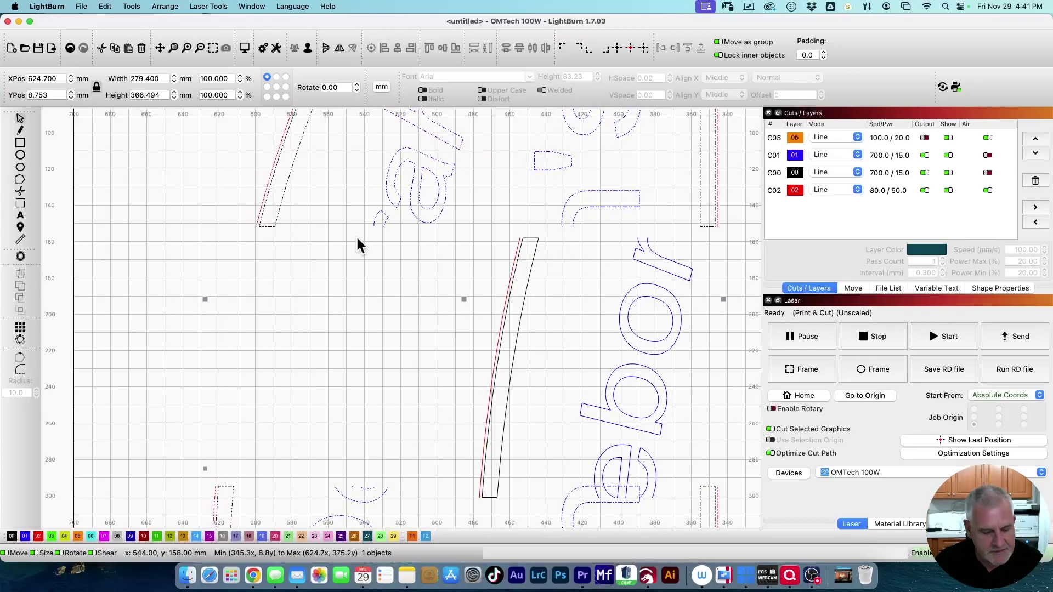
pyautogui.scroll(-2, 357, 245)
pyautogui.press('super+z')
pyautogui.press('super+z')
pyautogui.press('super+z')
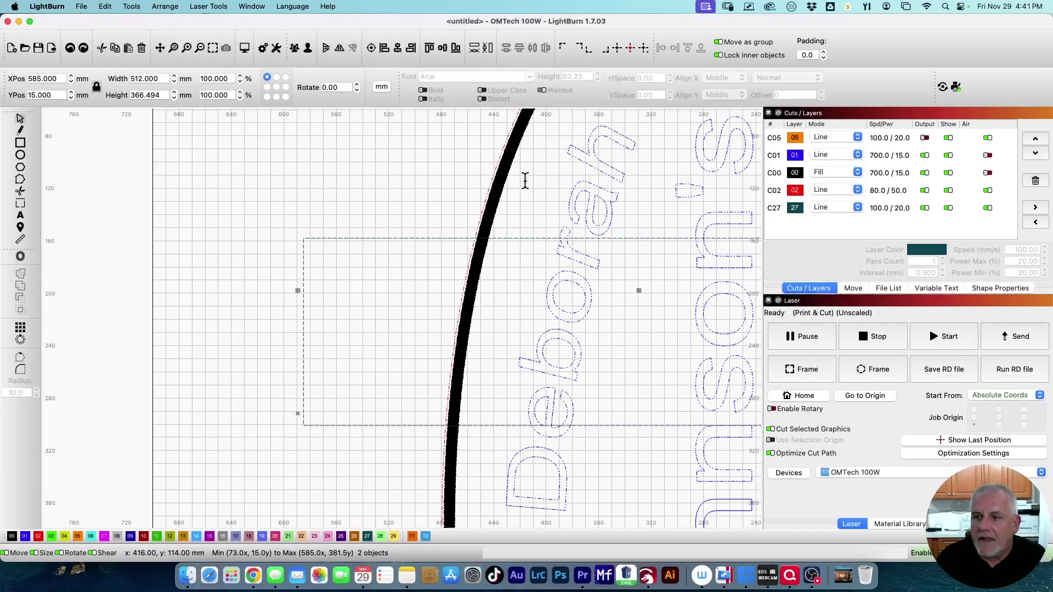
# Step: Set layer C00 to Line mode and select the sign half plus the rectangle
pyautogui.click(853, 173)
pyautogui.click(822, 161)
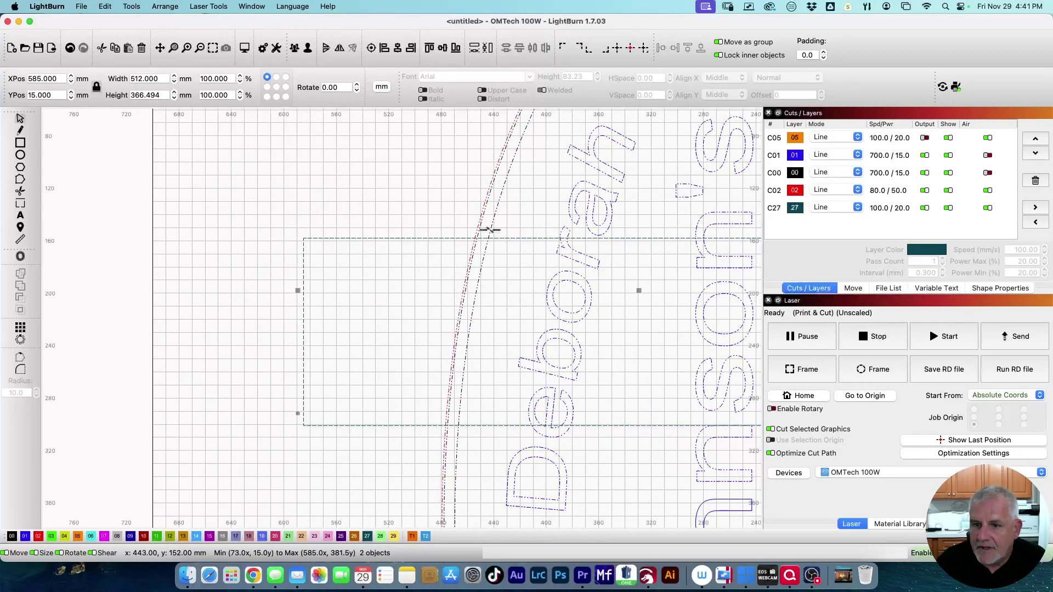
pyautogui.click(437, 207)
pyautogui.click(484, 212)
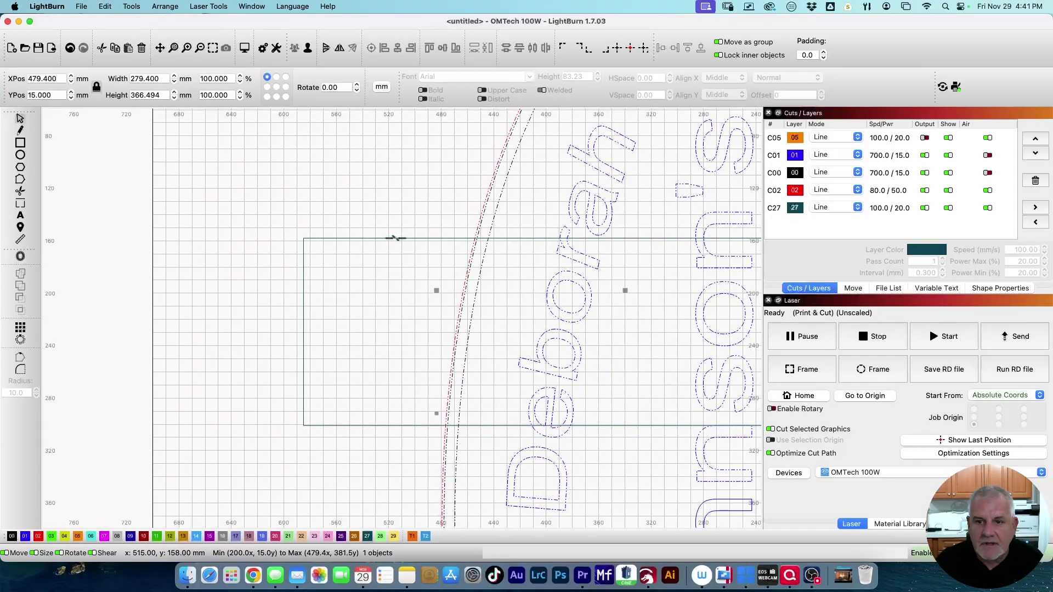
pyautogui.keyDown('shift'); pyautogui.click(391, 238); pyautogui.keyUp('shift')
# Step: Apply Cut Shapes with the rectangle, move the piece aside, and set C00 back to Fill
pyautogui.click(131, 7)
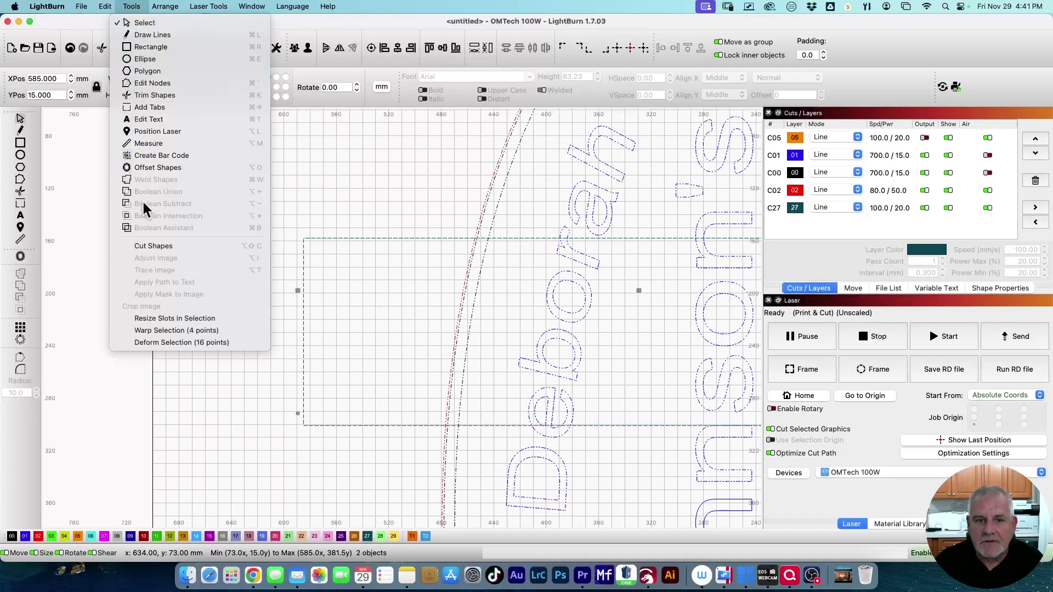
pyautogui.click(155, 245)
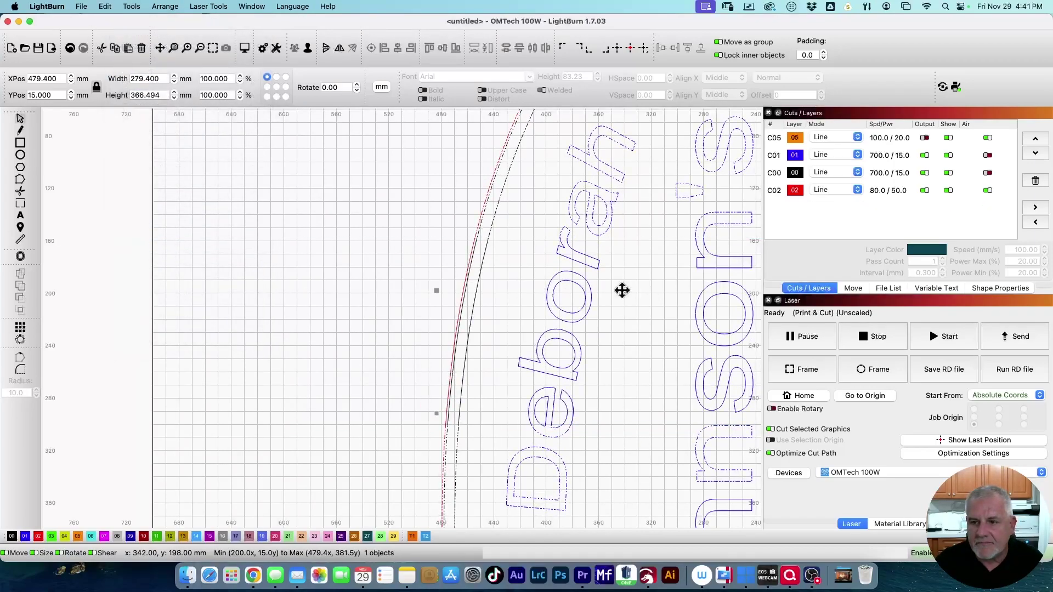
pyautogui.moveTo(622, 289); pyautogui.dragTo(534, 281)
pyautogui.scroll(5, 448, 261)
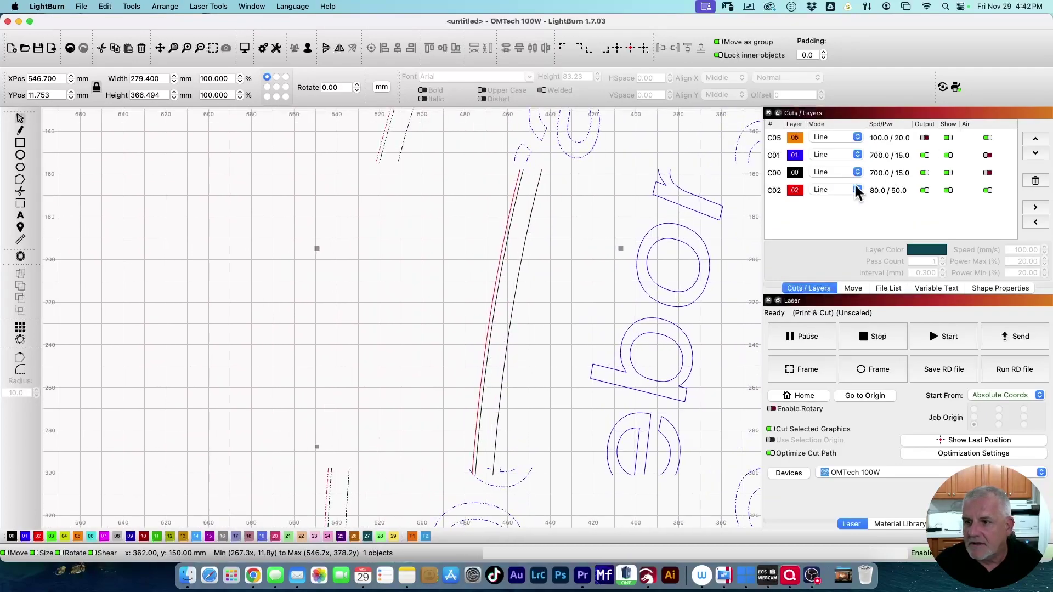
pyautogui.click(835, 173)
pyautogui.click(837, 190)
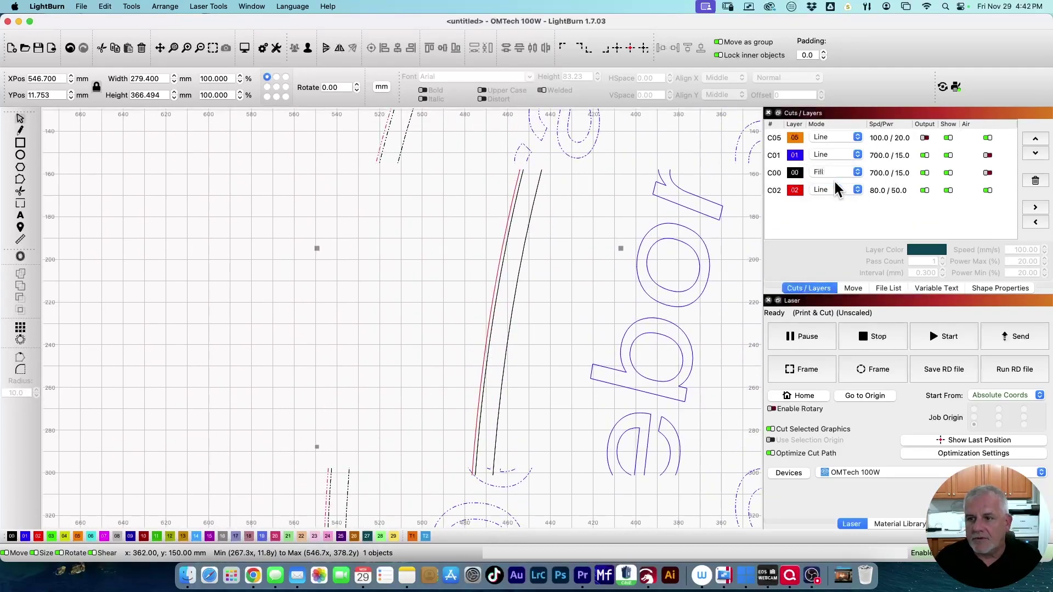